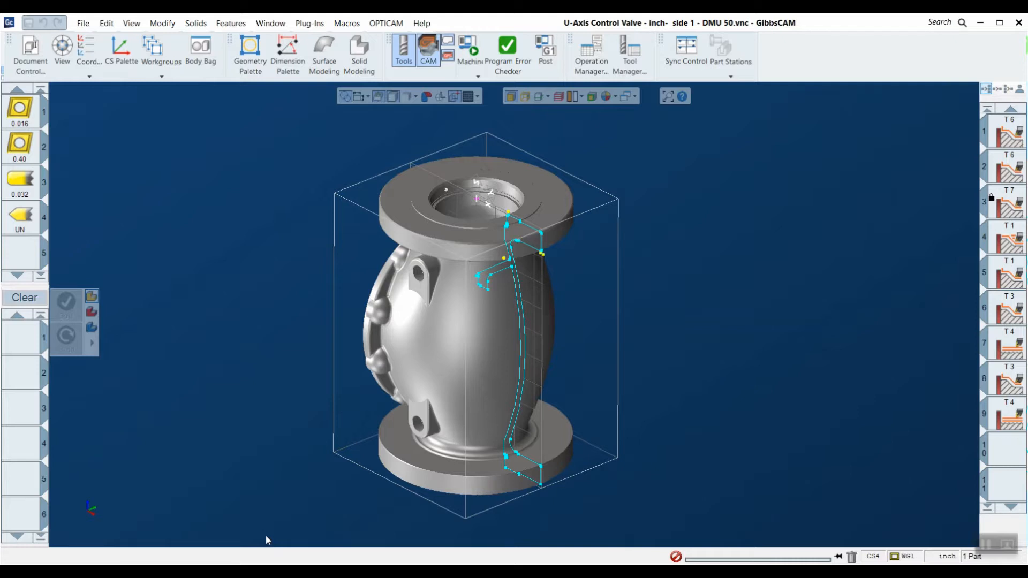
- Examine the valve body, its flanges and the profile geometry from several angles
middle_click_drag(386, 382, 540, 212)
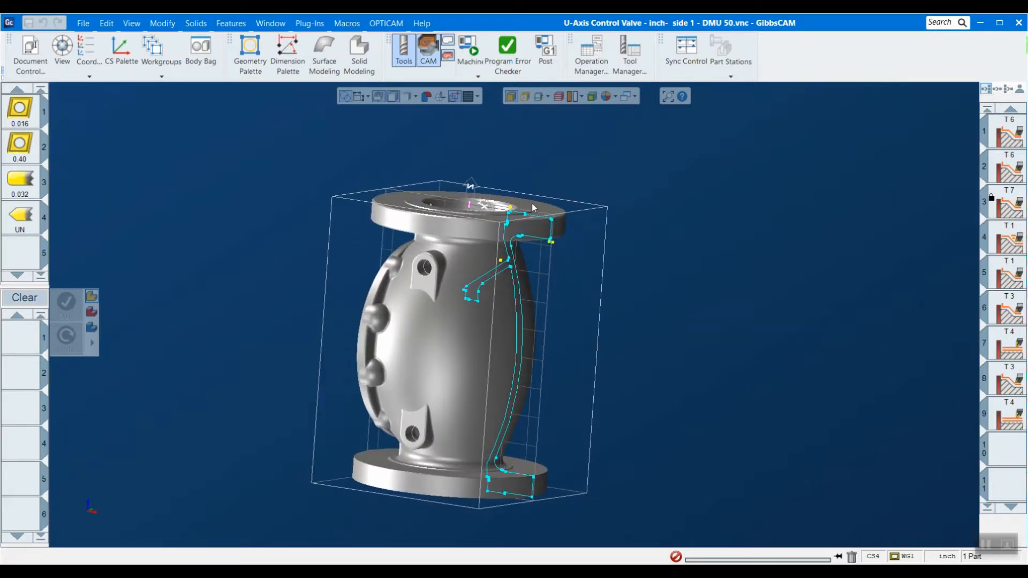
middle_click_drag(534, 207, 446, 303)
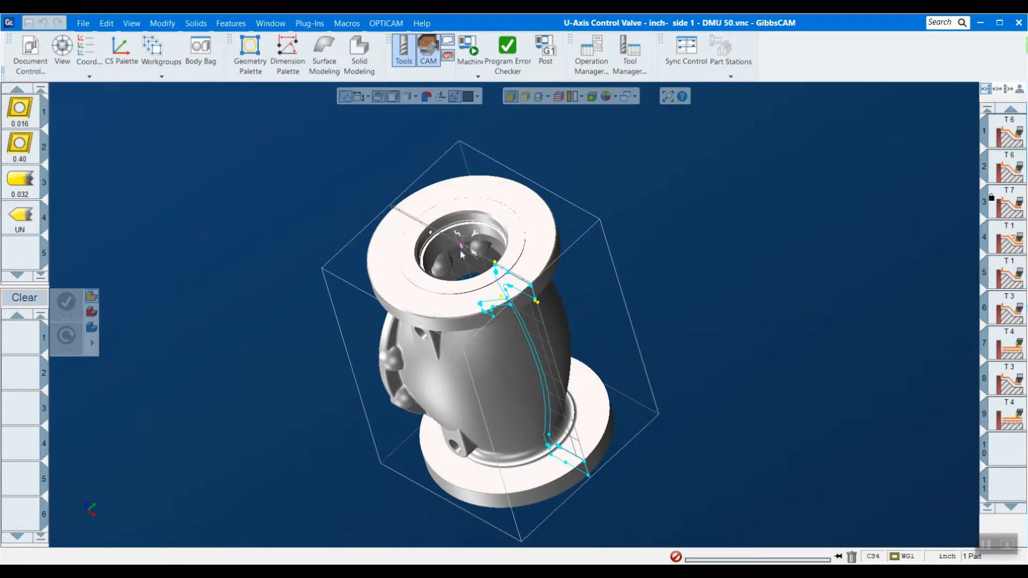
middle_click_drag(358, 383, 482, 166)
left_click_drag(266, 159, 712, 530)
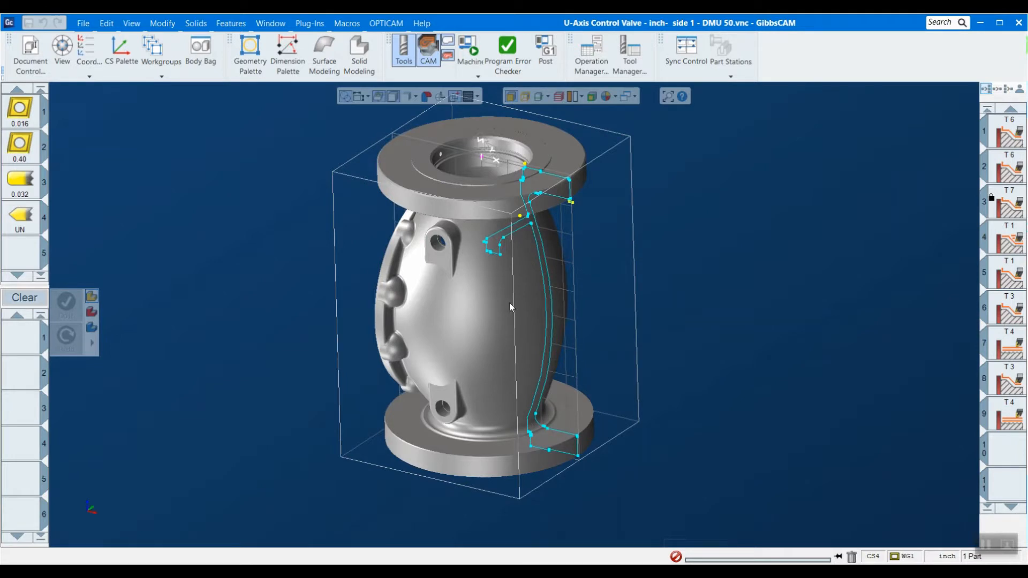
scroll(505, 275, "down", 1)
scroll(481, 336, "down", 2)
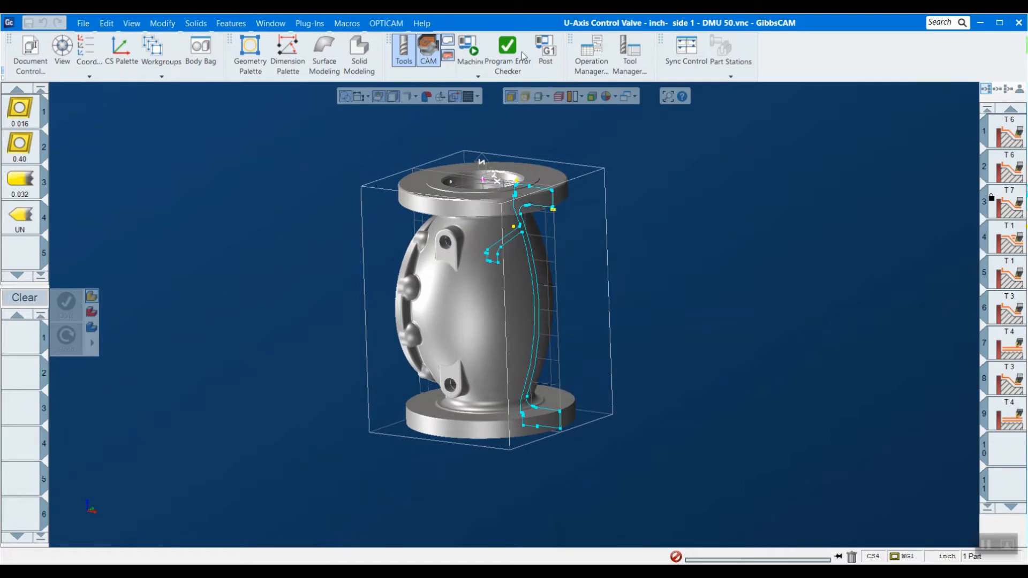
- Open the machine simulation of the valve program and step it forward into operation 1
left_click(467, 46)
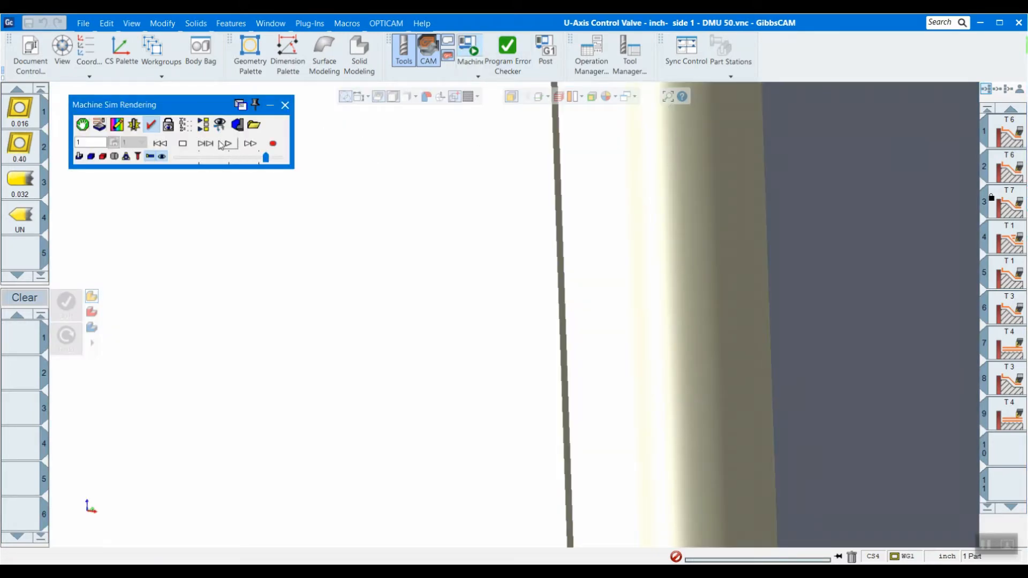
left_click(207, 145)
scroll(433, 216, "down", 8)
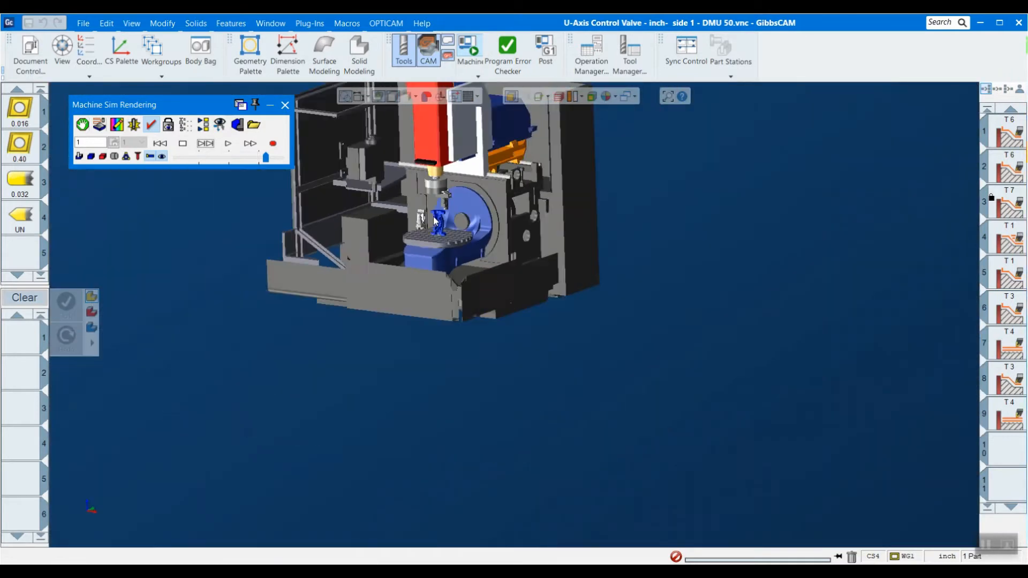
- Examine the sectioned valve, the rotary table and the U-axis tool head inside the simulated machine
scroll(370, 166, "up", 3)
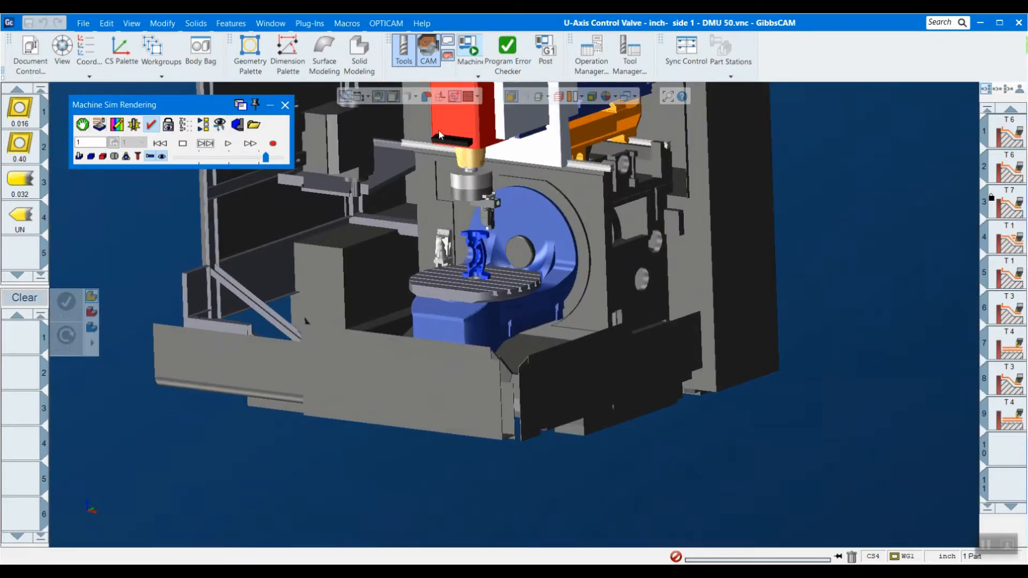
scroll(439, 135, "up", 3)
left_click_drag(287, 487, 712, 165)
middle_click_drag(553, 406, 403, 236)
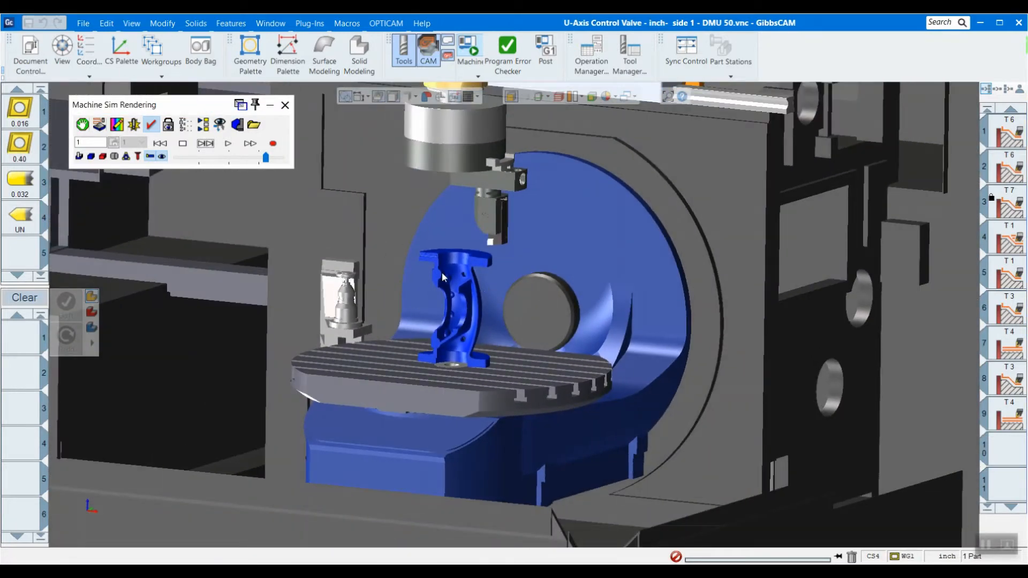
middle_click_drag(769, 354, 802, 296)
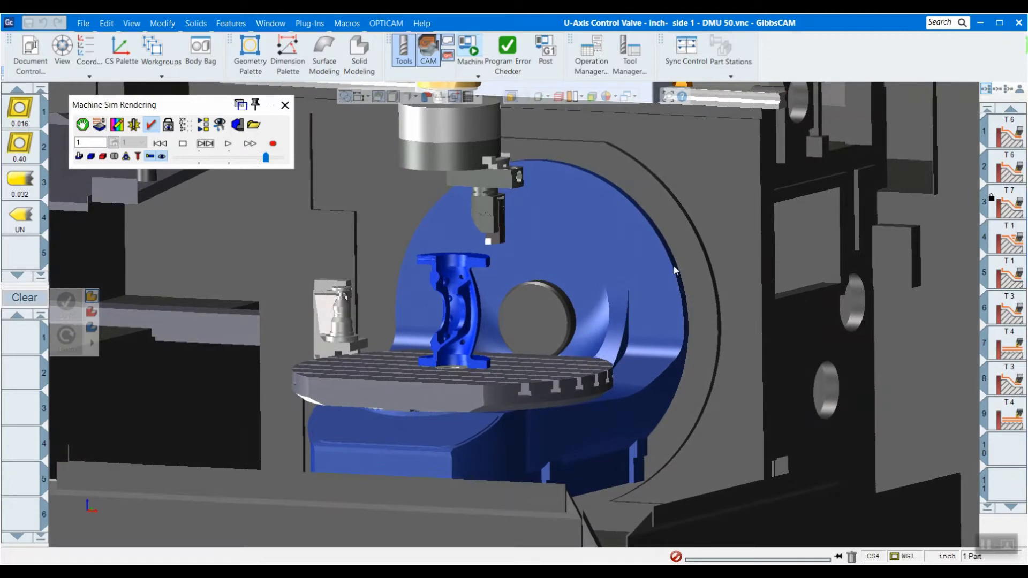
scroll(674, 266, "down", 2)
left_click_drag(336, 398, 716, 98)
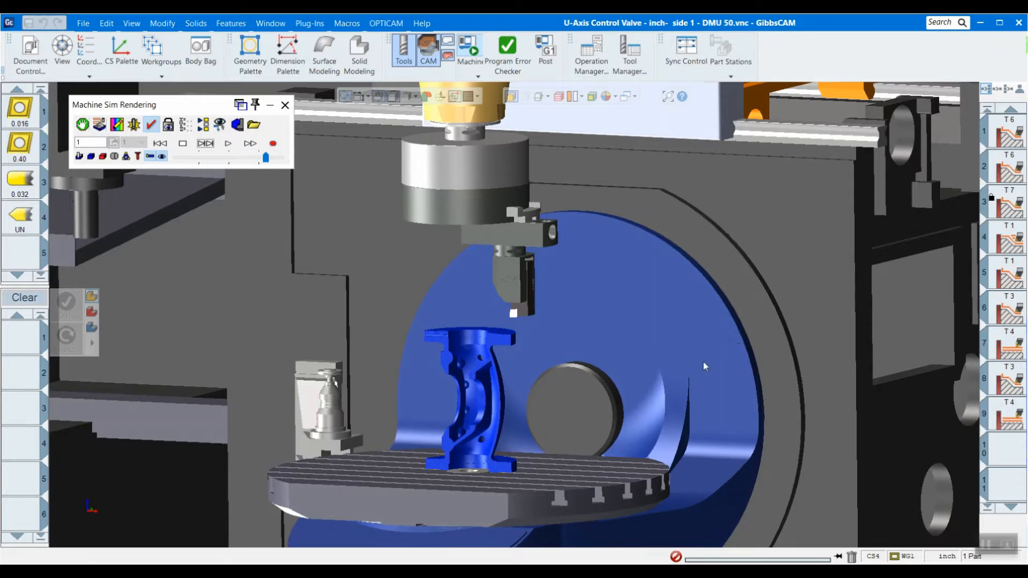
- Play the machine simulation at reduced speed and inspect the cut outer edge of the upper flange close up
left_click(202, 158)
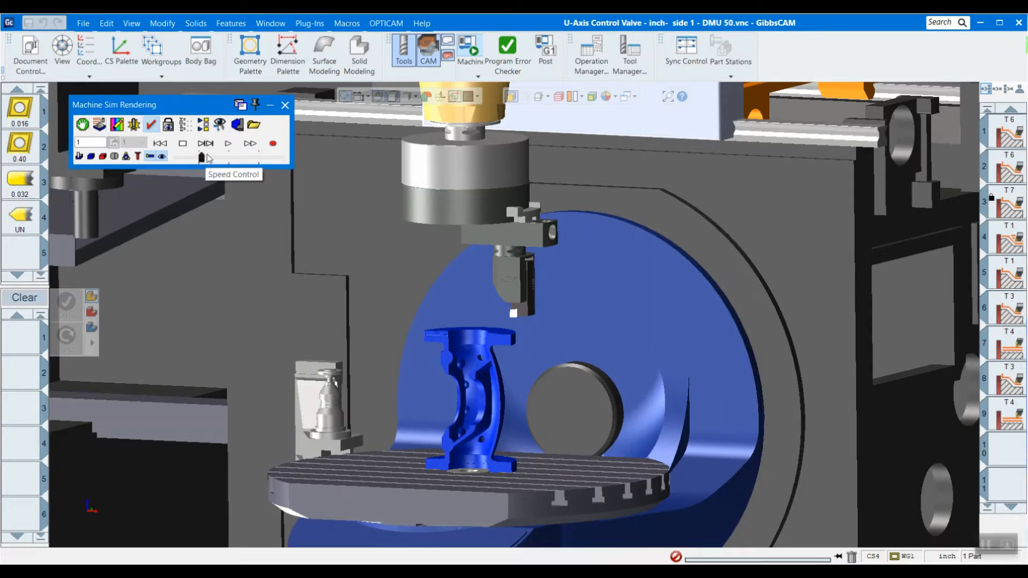
left_click(228, 143)
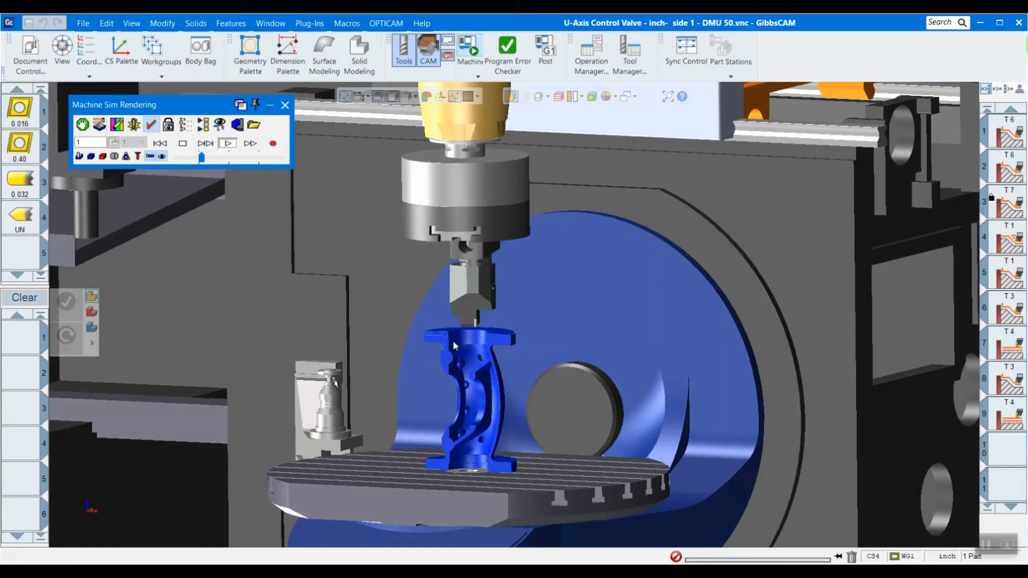
left_click_drag(328, 508, 666, 125)
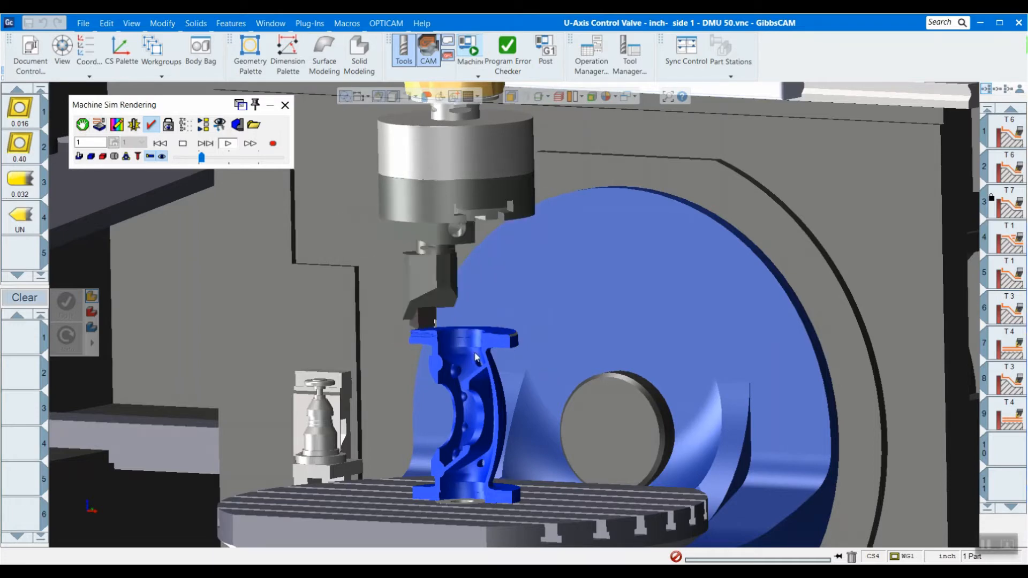
scroll(535, 311, "up", 5)
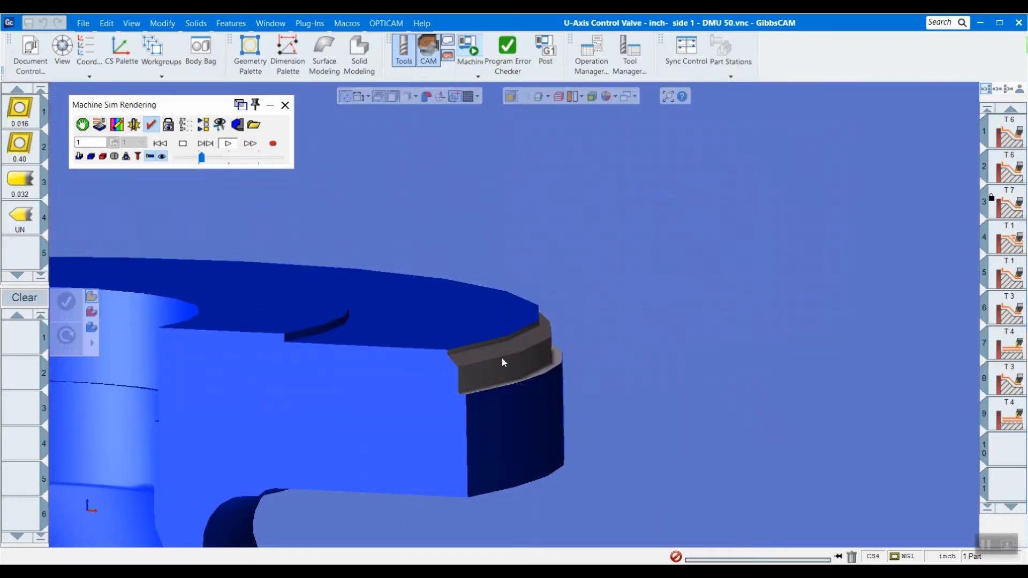
scroll(503, 348, "down", 2)
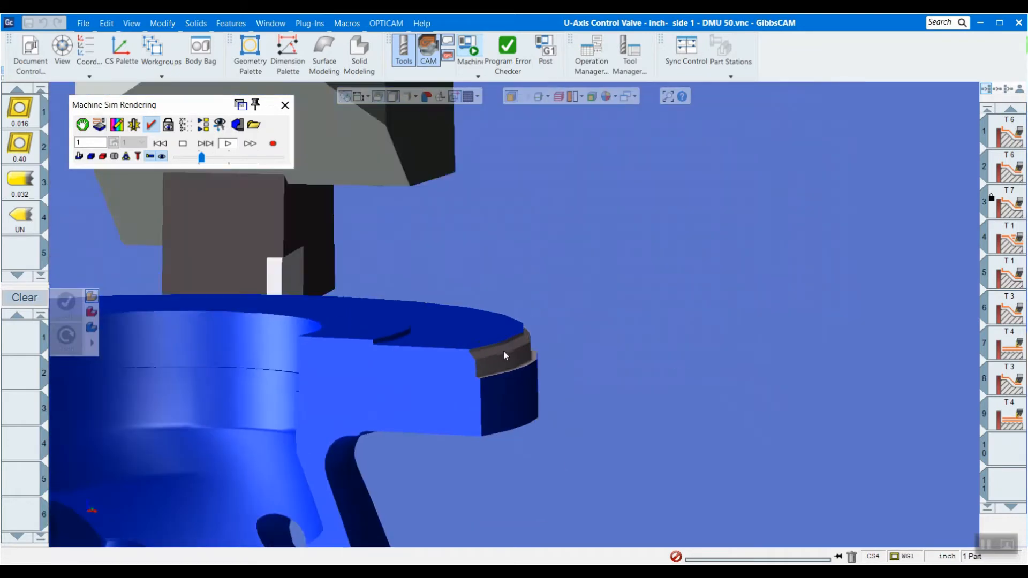
scroll(503, 354, "down", 6)
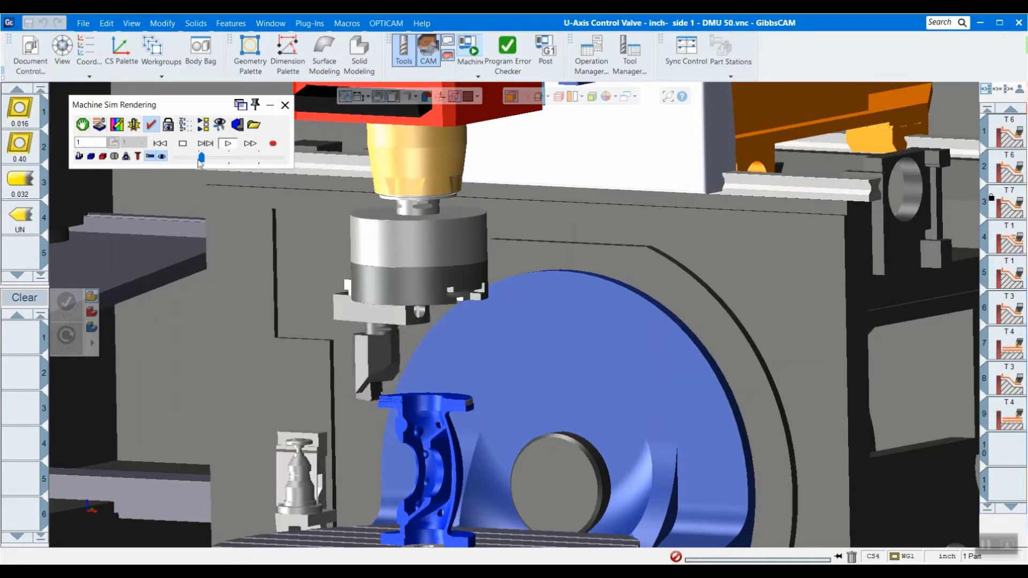
- Advance the simulation to operation 2 and watch the upper flange being cut at reduced speed from several angles
left_click_drag(200, 162, 213, 162)
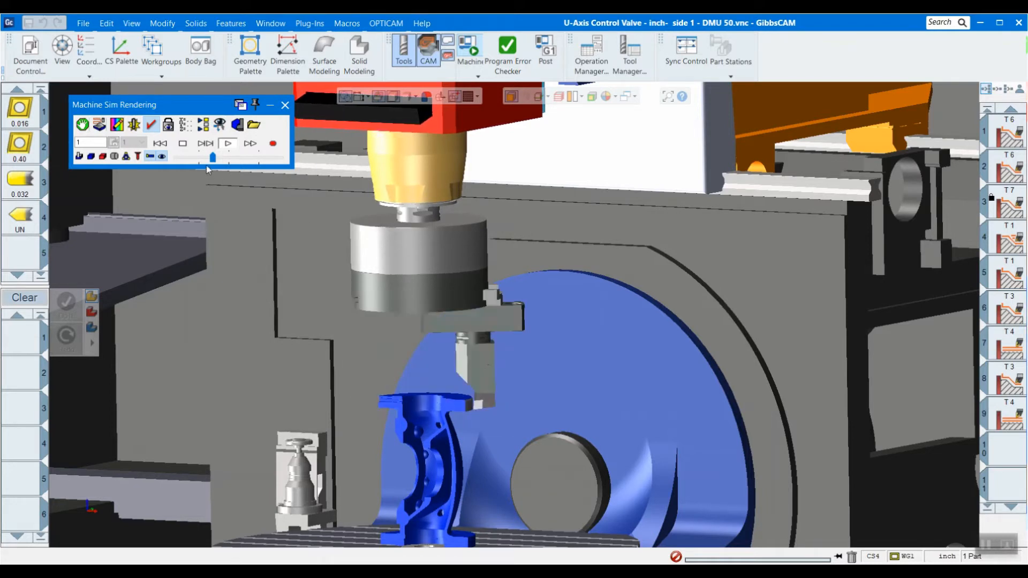
left_click_drag(213, 159, 202, 159)
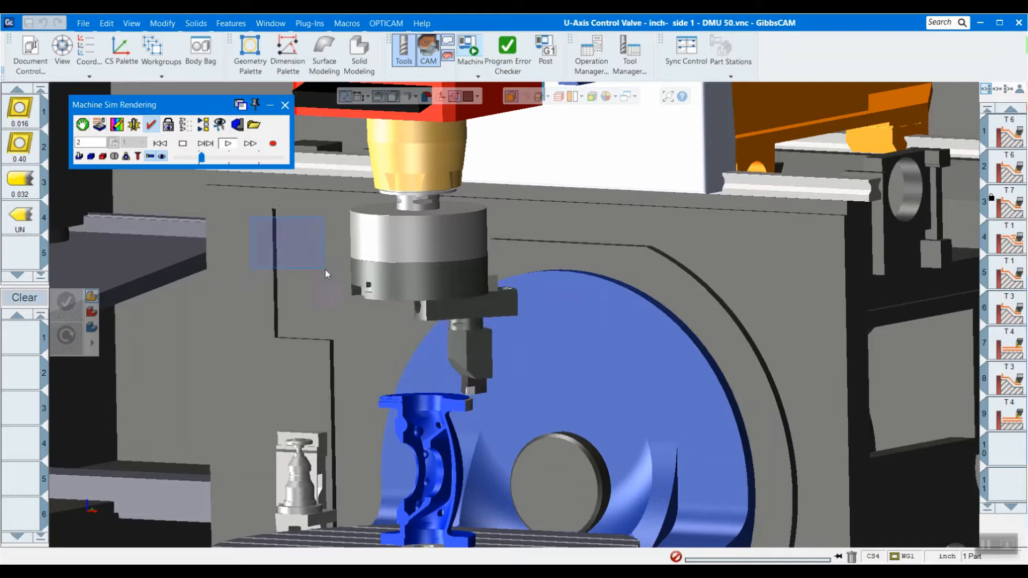
left_click_drag(325, 269, 565, 502)
middle_click_drag(559, 491, 567, 384)
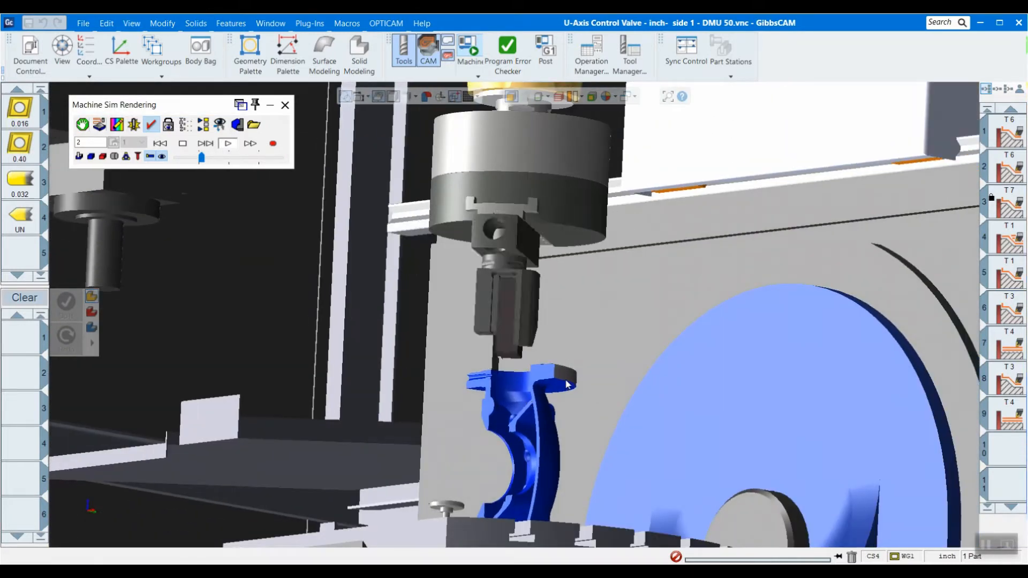
middle_click_drag(458, 332, 593, 427)
scroll(596, 429, "down", 4)
left_click_drag(628, 533, 759, 410)
scroll(642, 418, "down", 1)
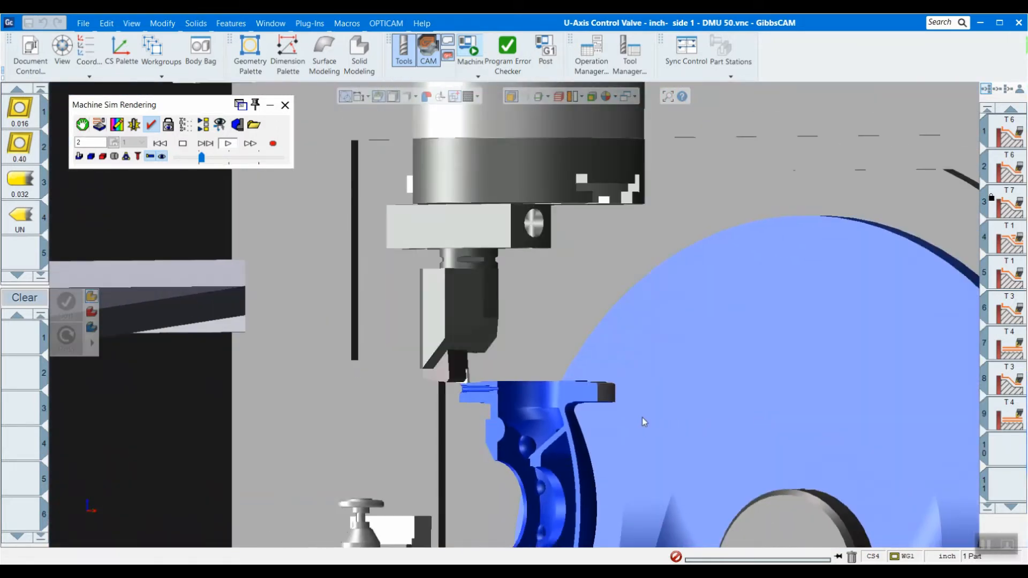
middle_click_drag(584, 411, 484, 471)
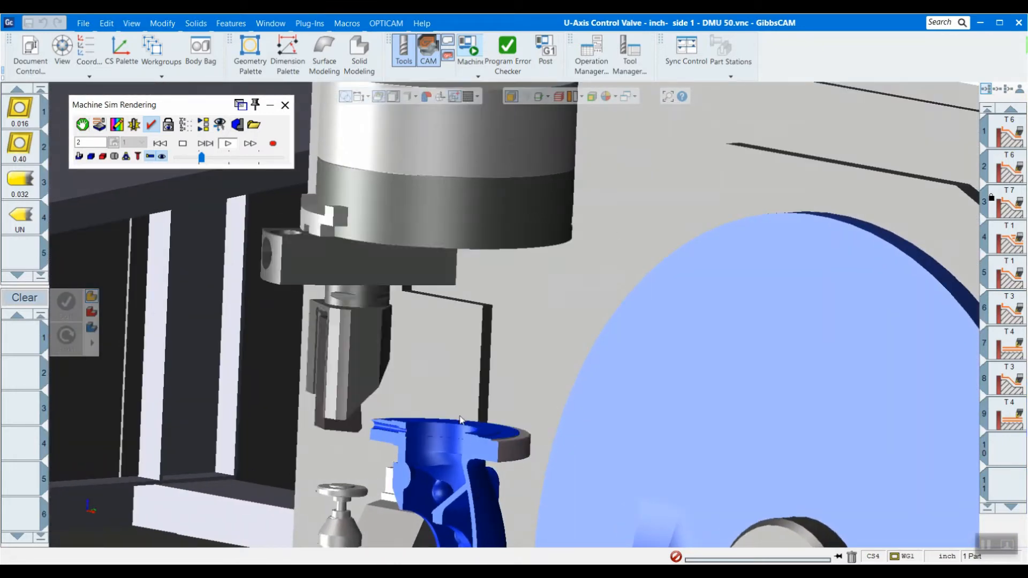
- Advance the simulation to operation 4 at higher speed and slow the playback there
left_click_drag(202, 159, 209, 159)
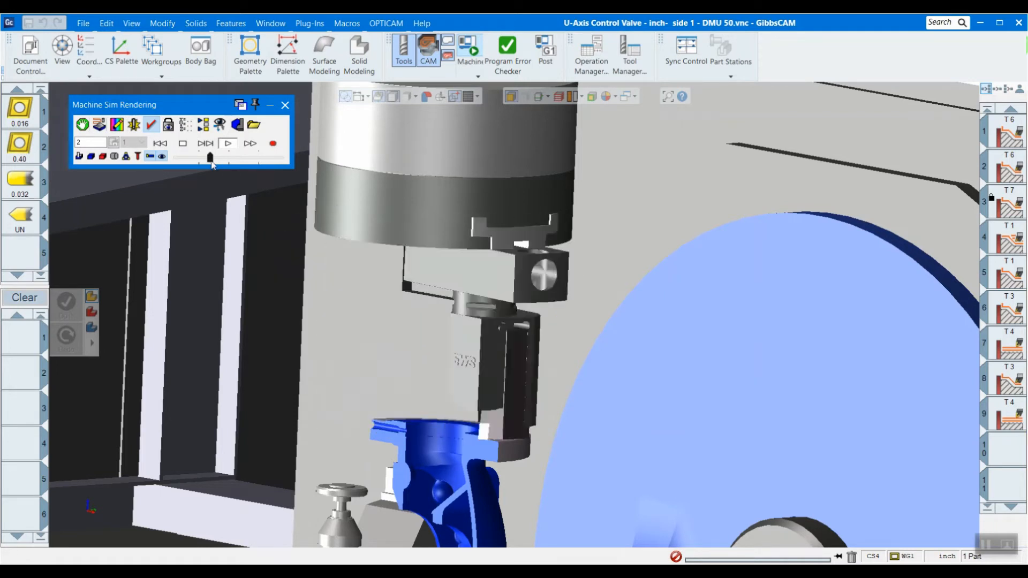
left_click_drag(211, 158, 217, 158)
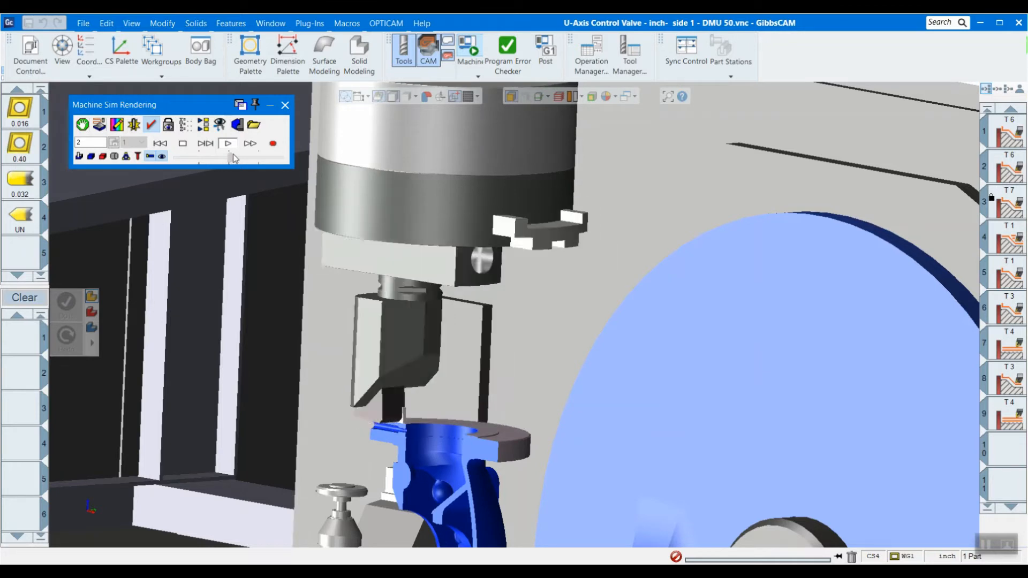
left_click_drag(231, 157, 210, 156)
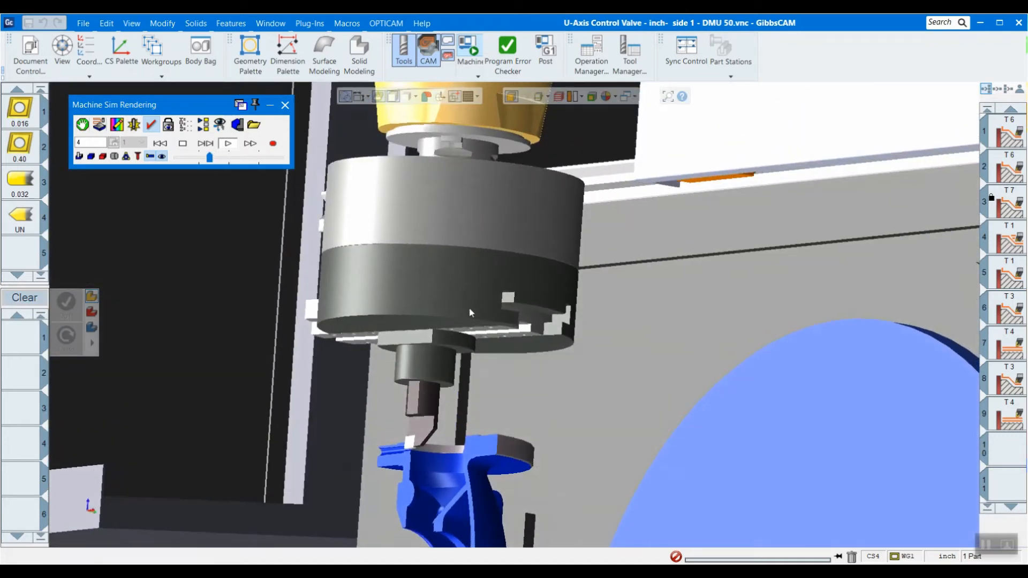
- Examine the flange's outer edge and bore during operation 4 and pause the simulation
scroll(548, 479, "up", 5)
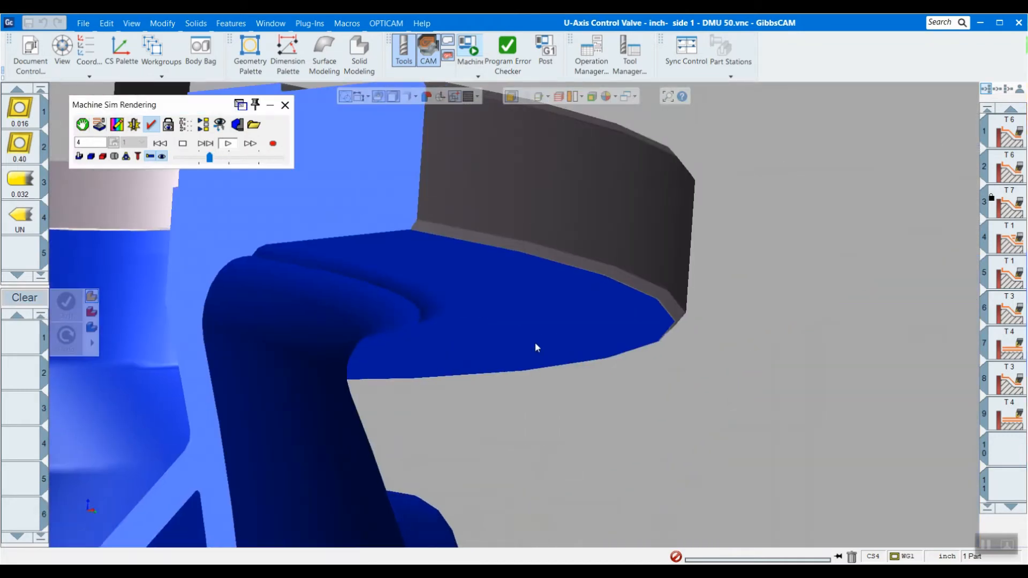
scroll(474, 259, "down", 3)
scroll(480, 270, "down", 4)
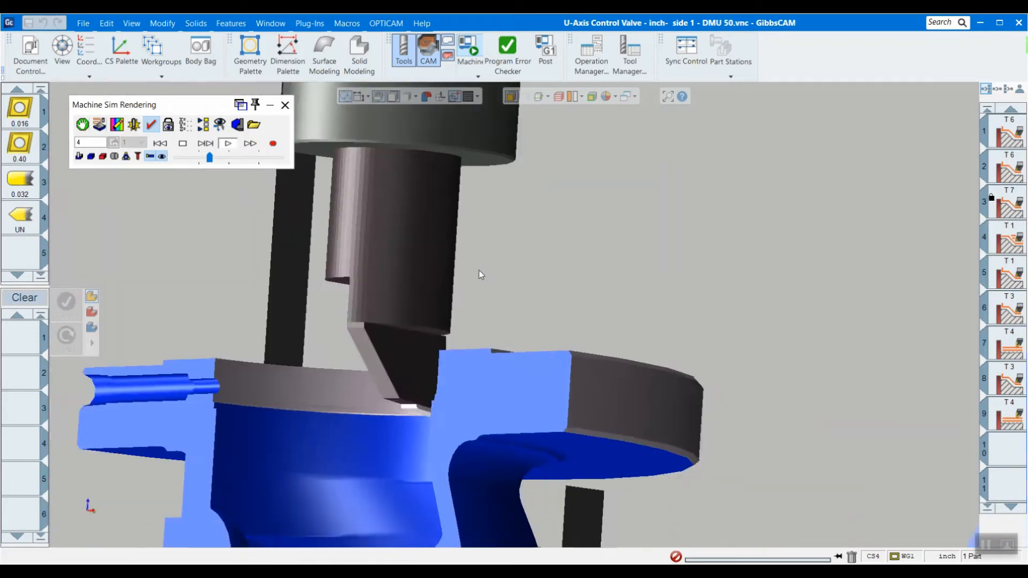
scroll(481, 279, "up", 2)
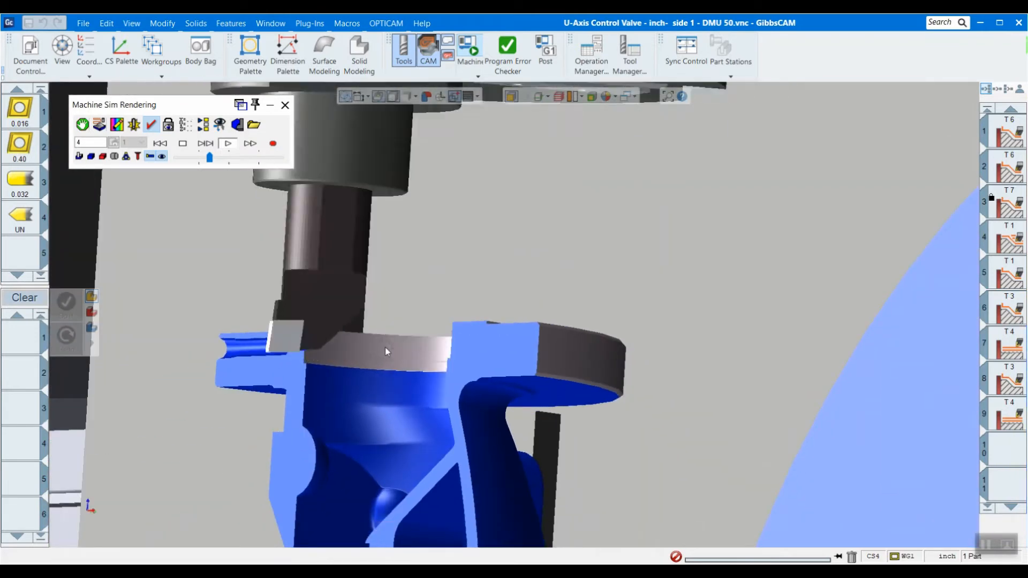
scroll(384, 347, "down", 3)
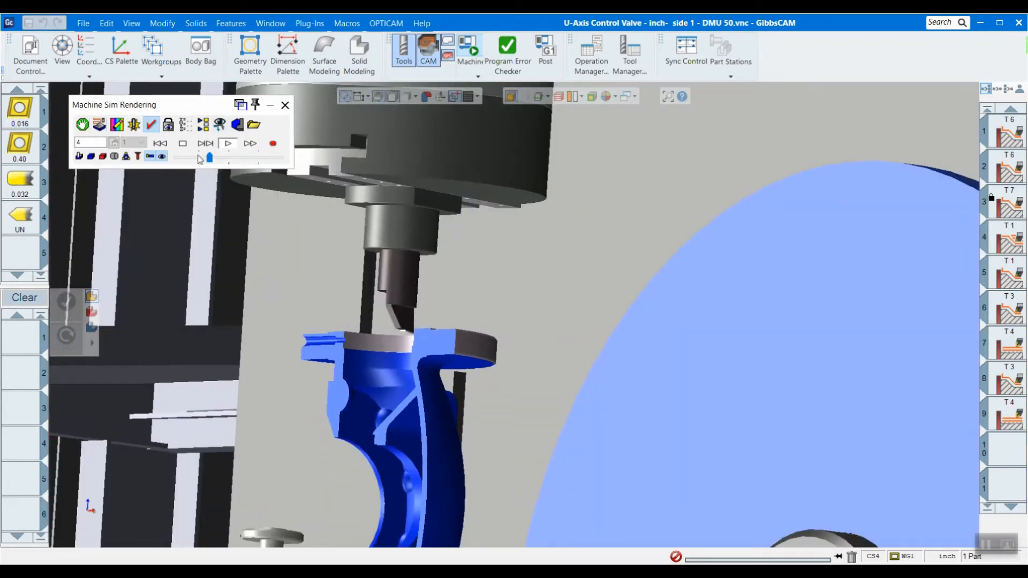
left_click(183, 143)
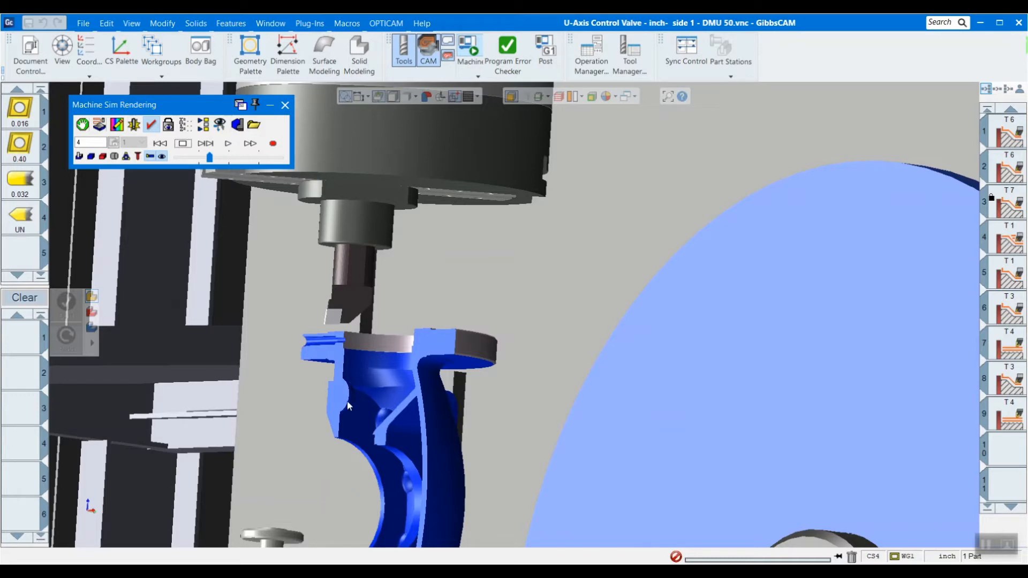
scroll(348, 405, "down", 5)
scroll(375, 399, "up", 5)
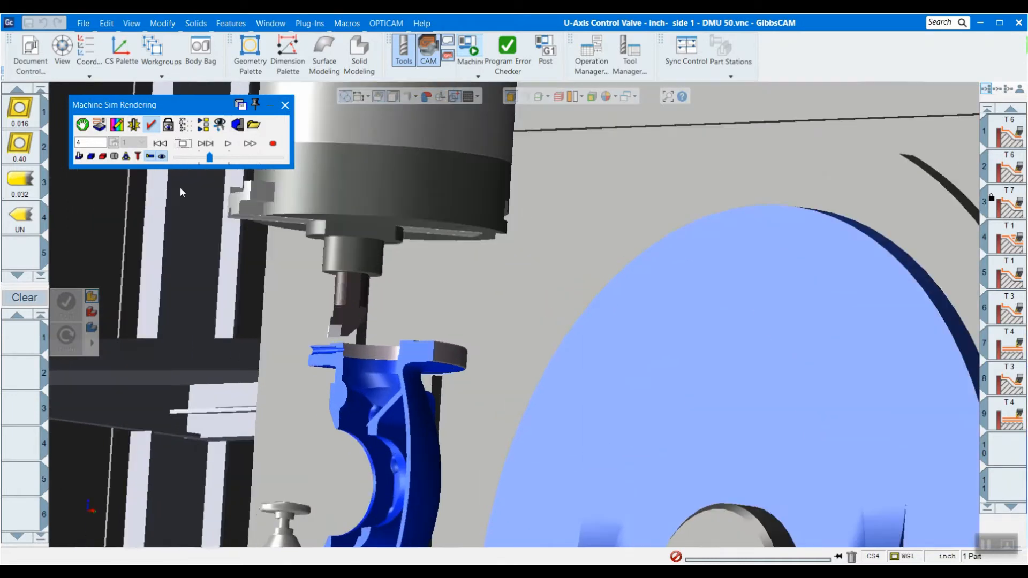
- Resume the simulation, advancing it to operation 7 at increased speed before slowing the playback
left_click(228, 145)
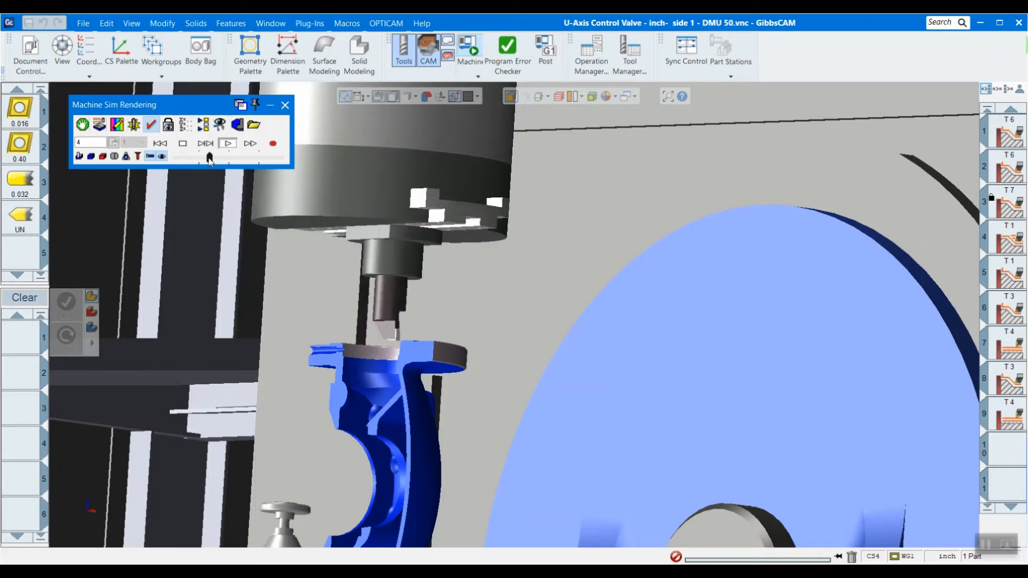
left_click_drag(209, 158, 214, 159)
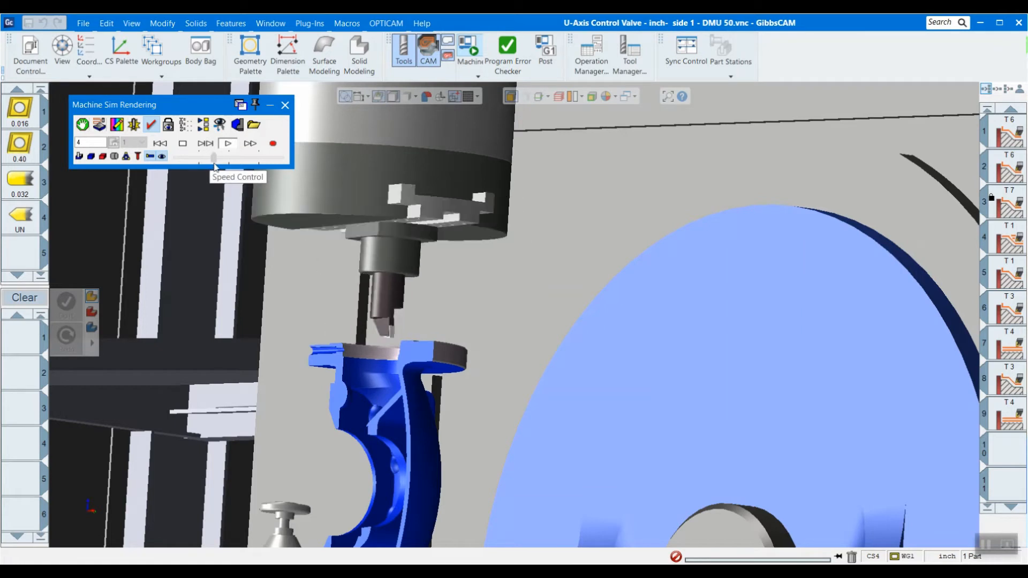
mouse_move(215, 165)
left_mouse_down()
mouse_move(235, 171)
mouse_move(208, 159)
left_mouse_up()
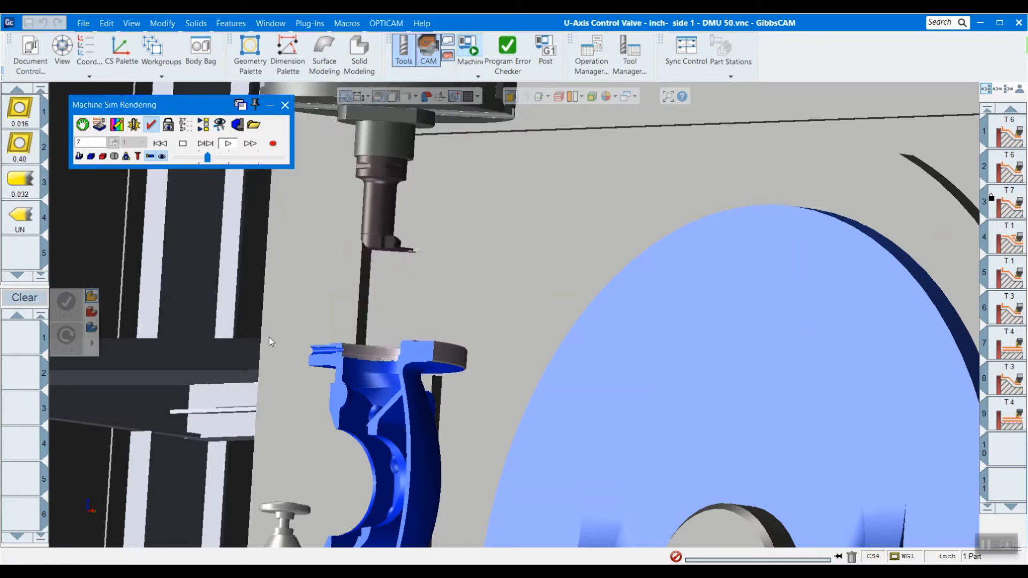
- View the bore cut of operation 7 close up and raise the simulation speed slightly
scroll(269, 338, "down", 3)
middle_click_drag(269, 337, 323, 416)
scroll(534, 339, "up", 2)
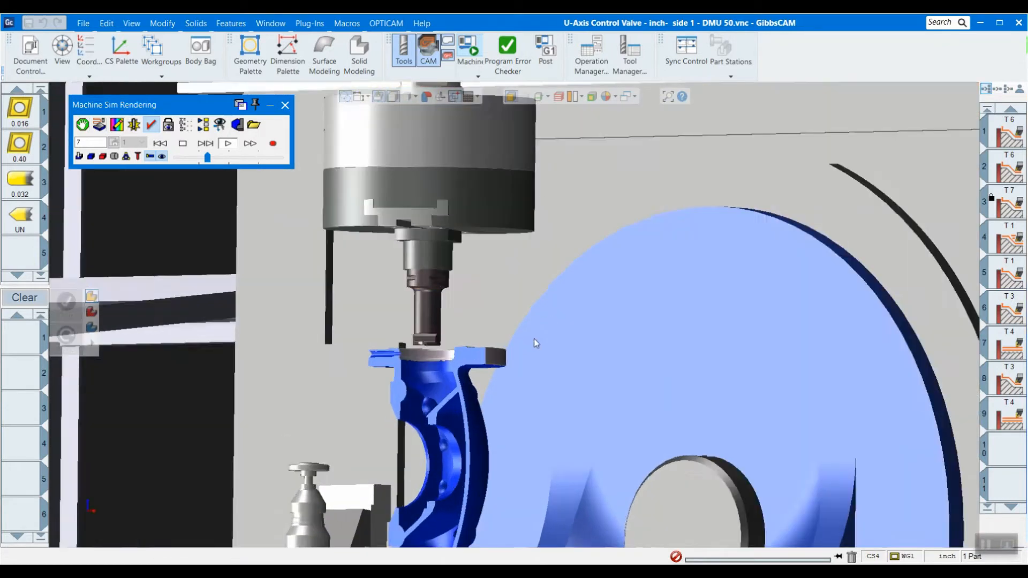
scroll(535, 339, "up", 4)
left_click_drag(208, 158, 217, 160)
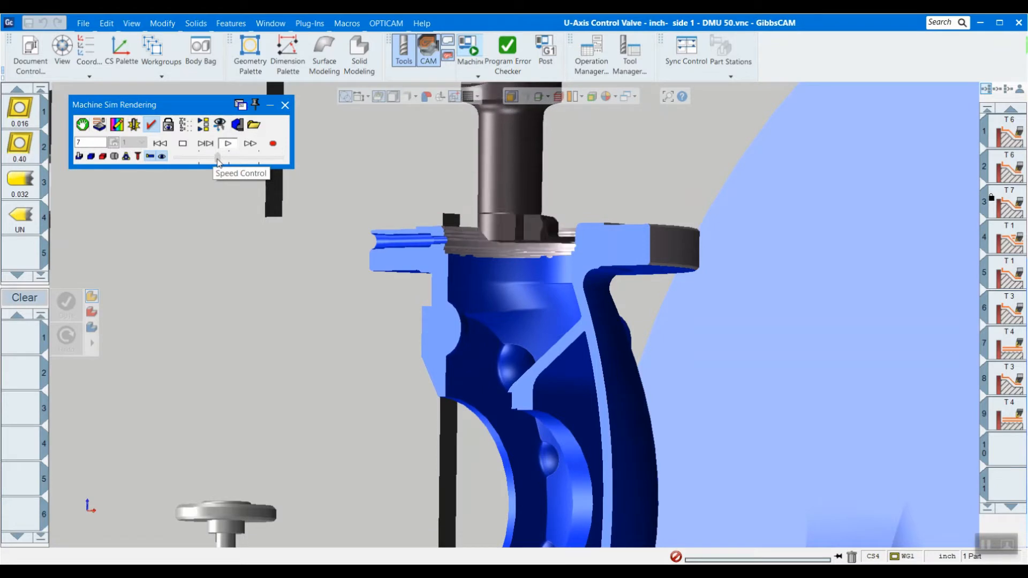
- Run the machine simulation through to the end of the program at slightly higher speed and close it
left_click_drag(218, 158, 224, 158)
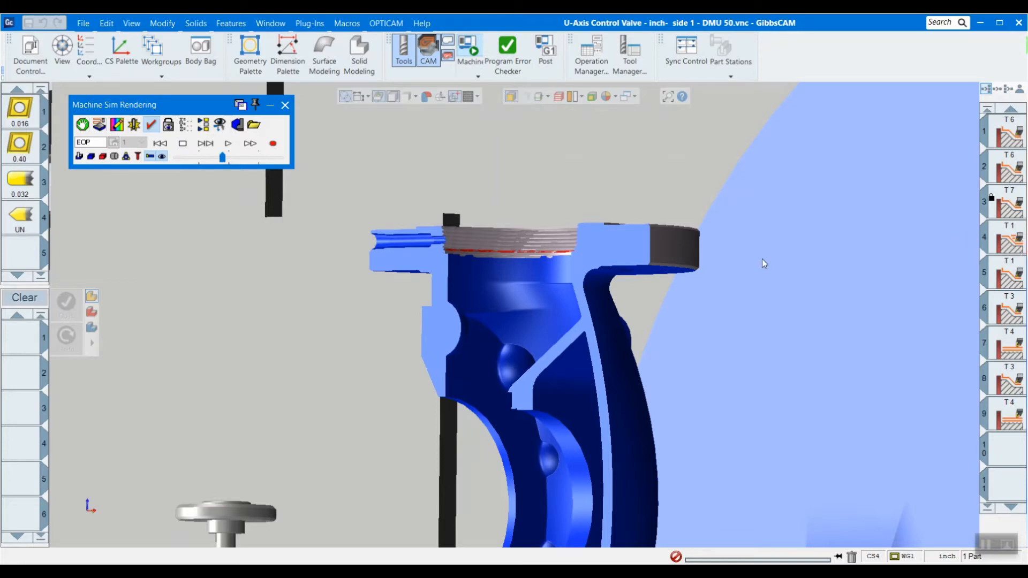
scroll(762, 259, "down", 5)
scroll(762, 258, "up", 5)
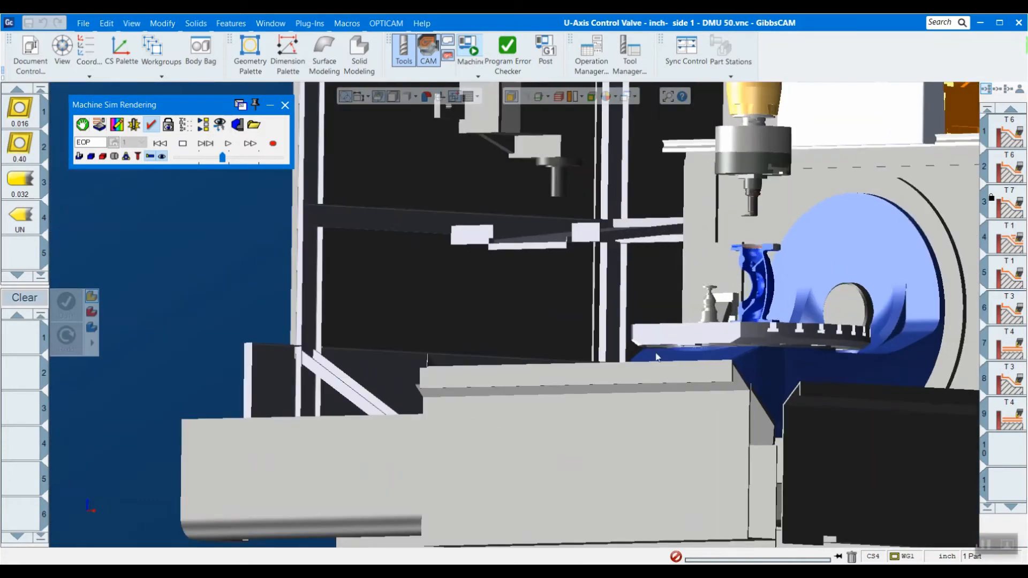
left_click(284, 106)
- Bring up the definition of turning tool 6 and examine its holder and insert from several angles
left_click_drag(605, 329, 766, 195)
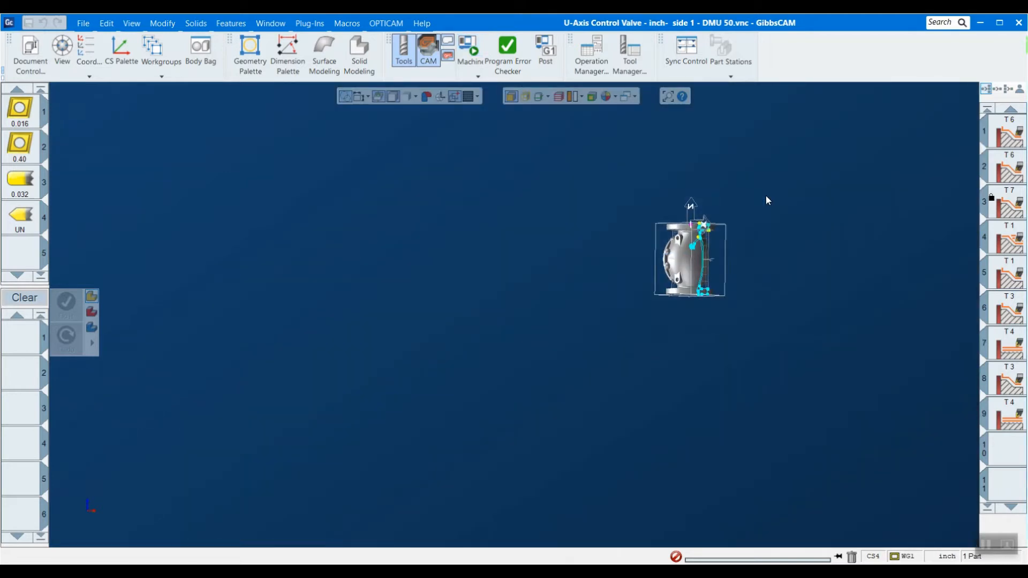
mouse_move(87, 512)
left_click(64, 499)
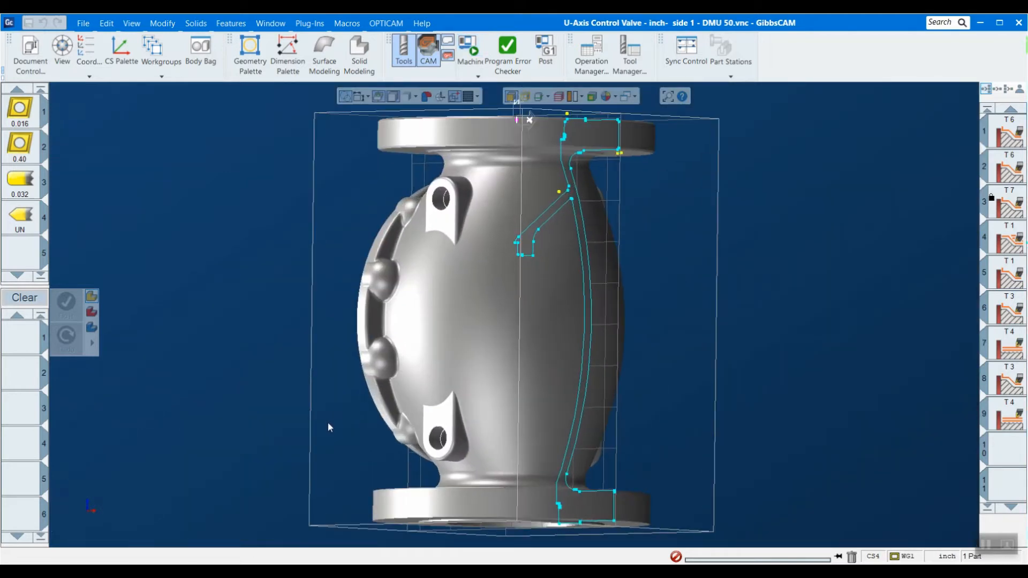
middle_click_drag(328, 422, 352, 484)
middle_click_drag(716, 385, 722, 418)
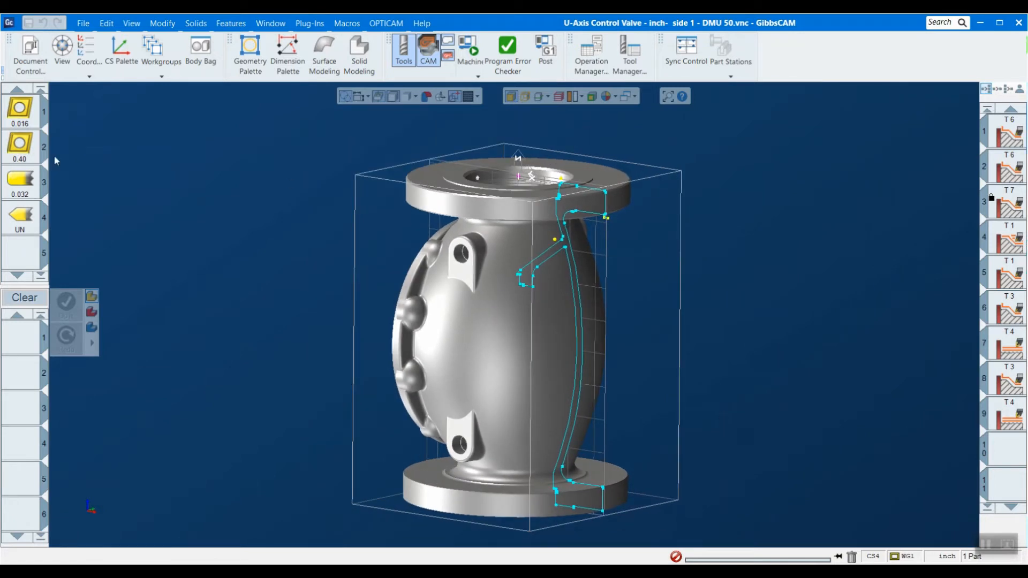
scroll(32, 140, "down", 2)
left_click(21, 220)
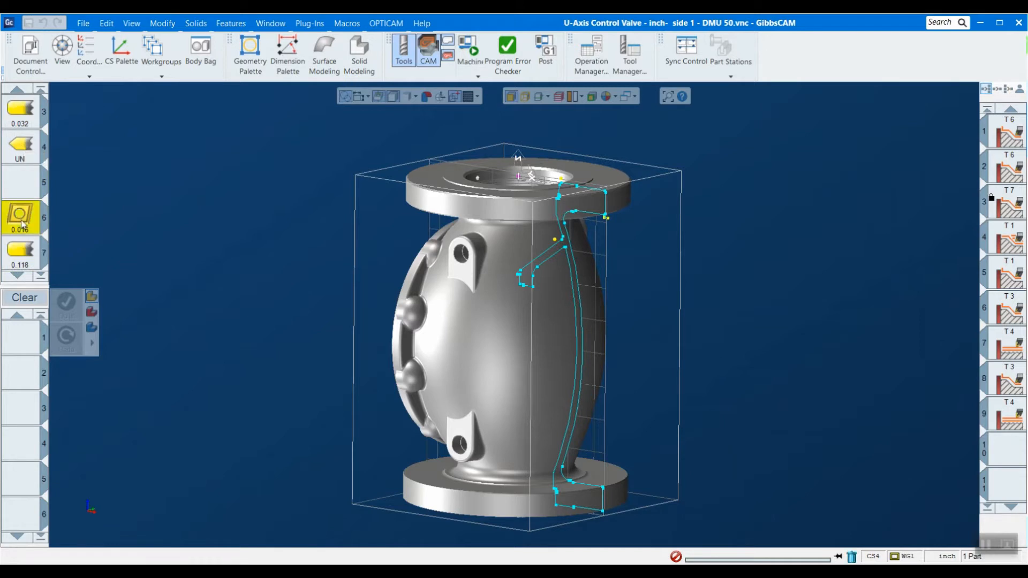
double_click(21, 220)
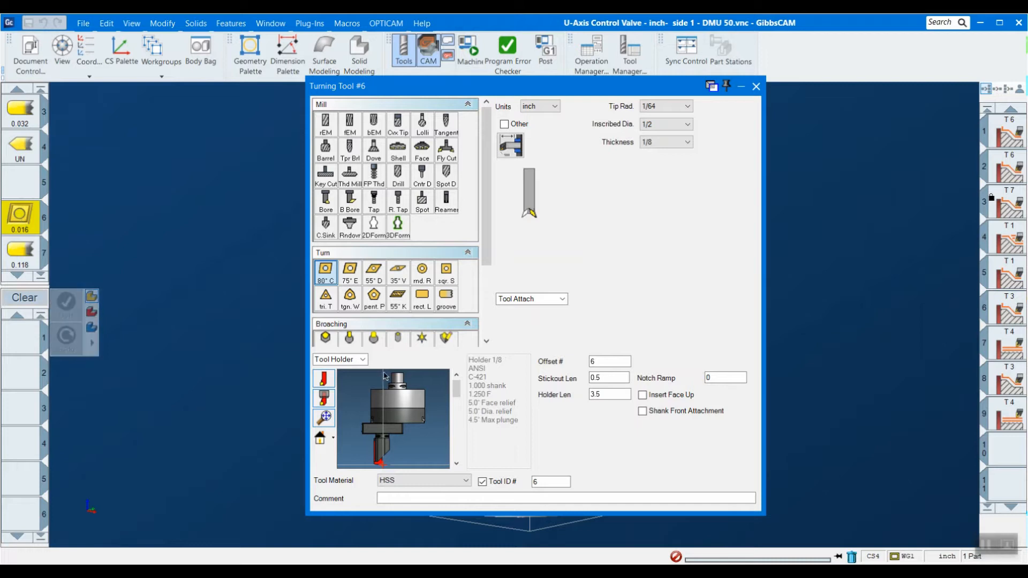
left_click_drag(392, 451, 379, 430)
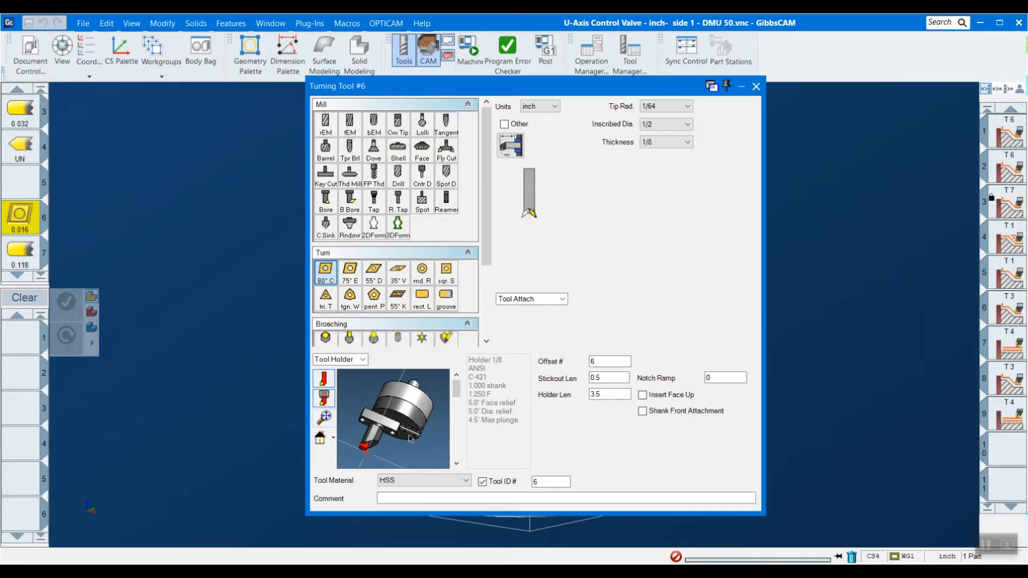
left_click_drag(416, 412, 428, 417)
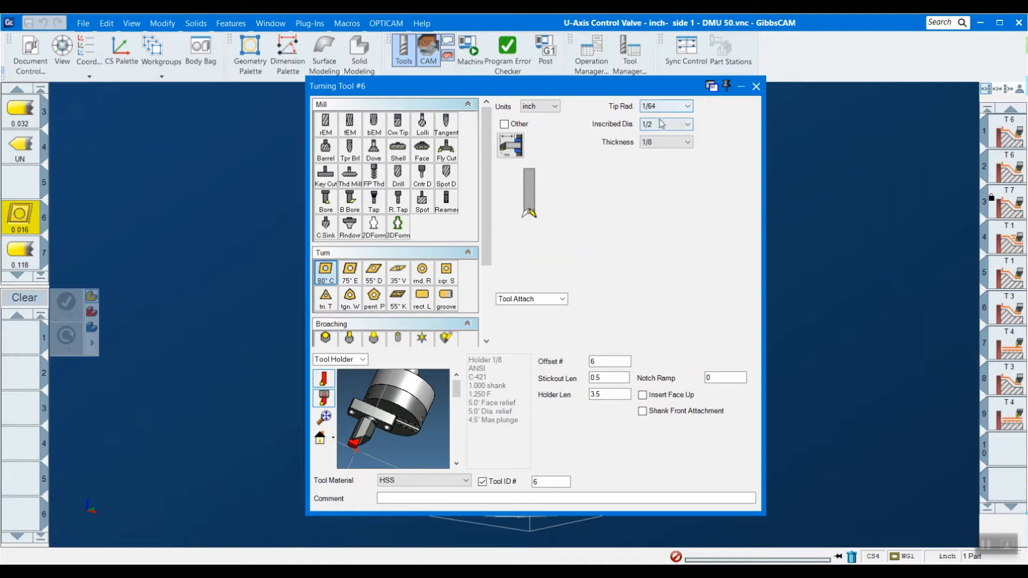
- Check the tip radius choices for tool 6, flip the insert to the opposite orientation and restore it
left_click(676, 106)
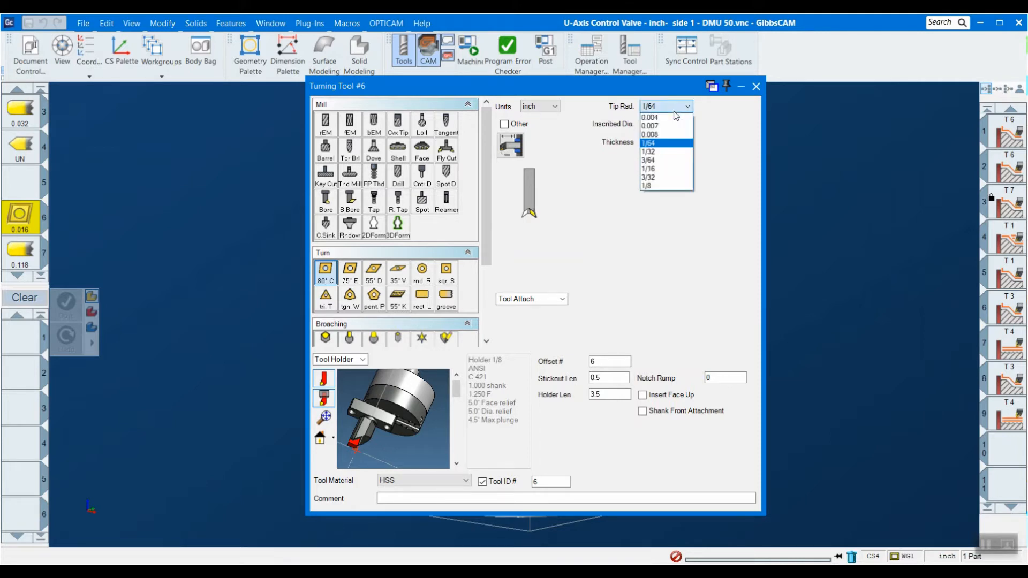
left_click(670, 114)
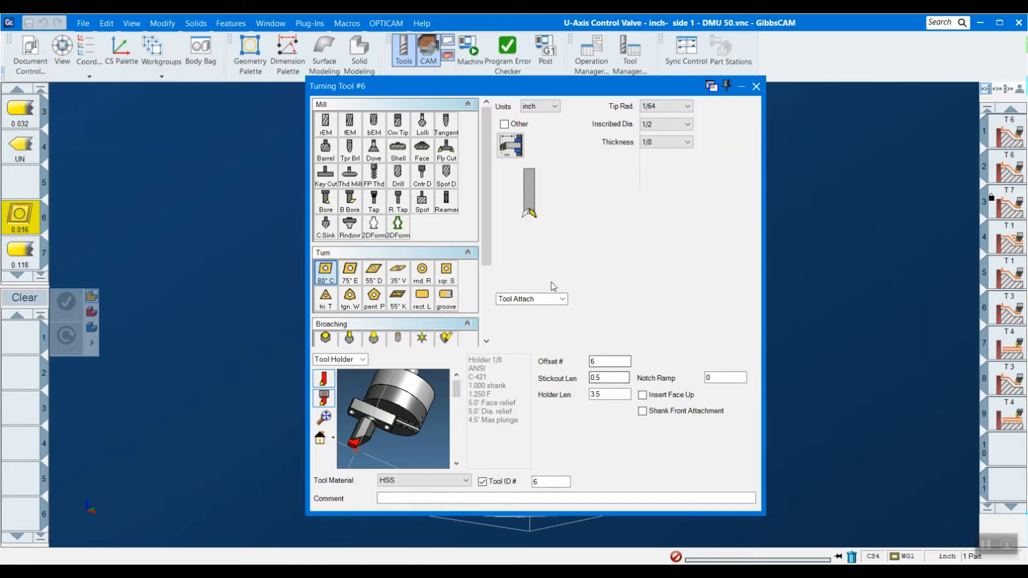
left_click(526, 213)
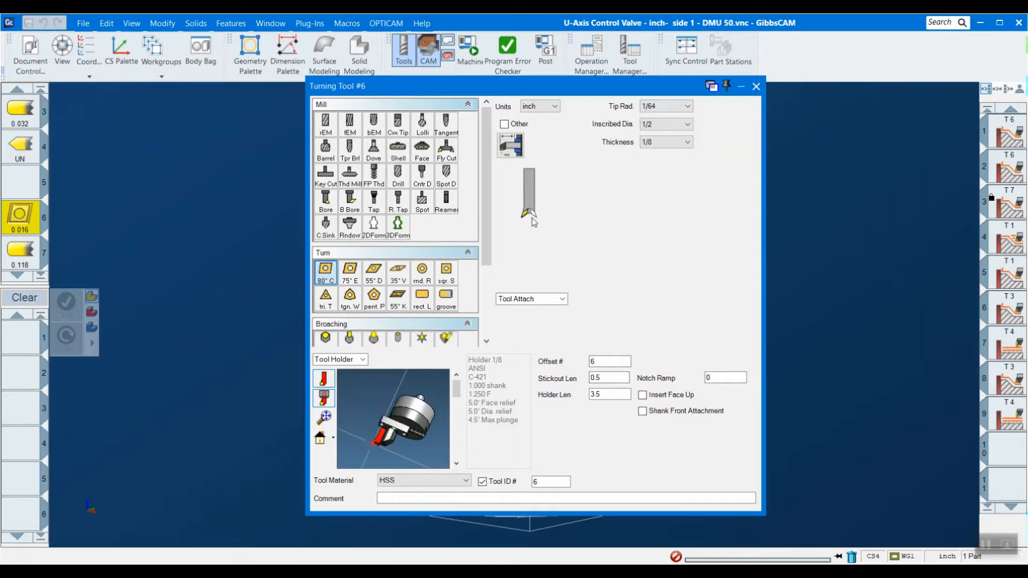
left_click(526, 213)
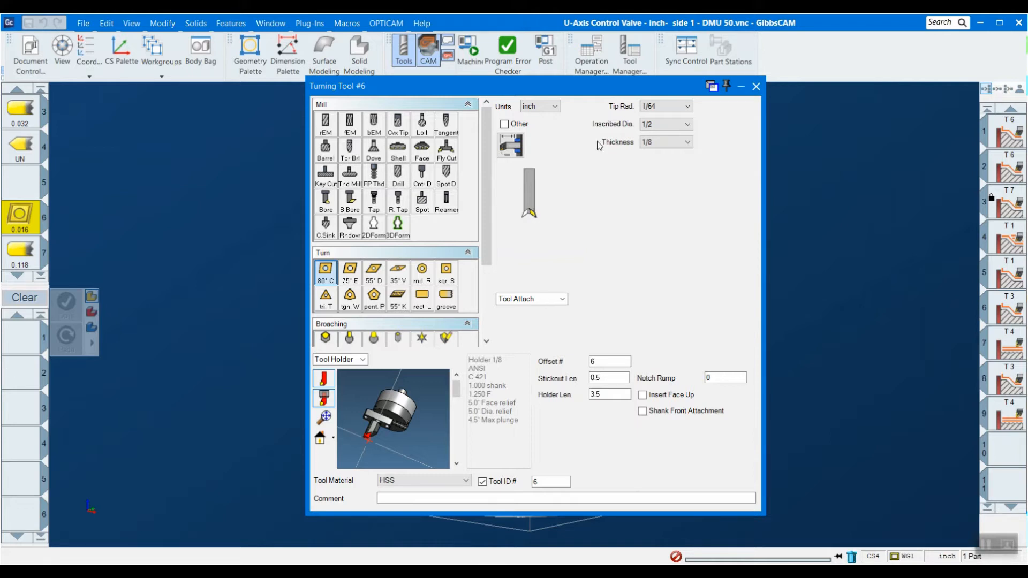
- Inspect the U-Axis TA-T200 head preview in tool 6's setup data from different angles and close the tool definition
left_click(516, 151)
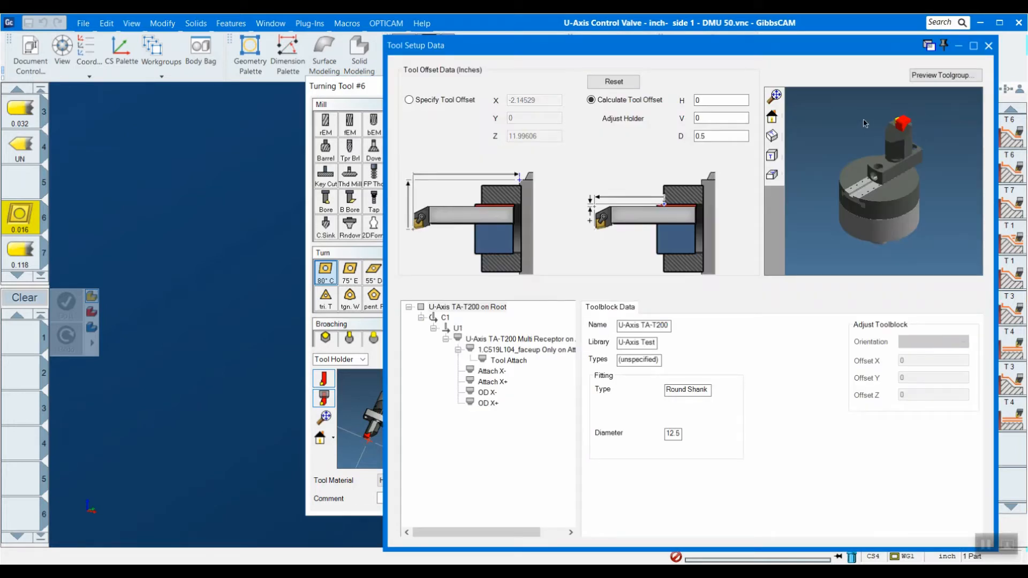
left_click(989, 46)
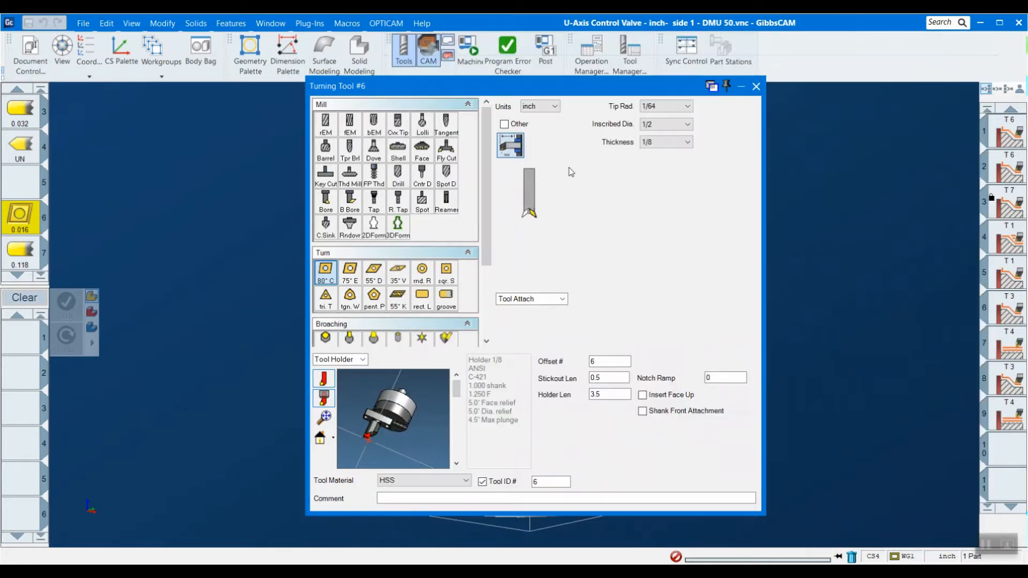
left_click(510, 146)
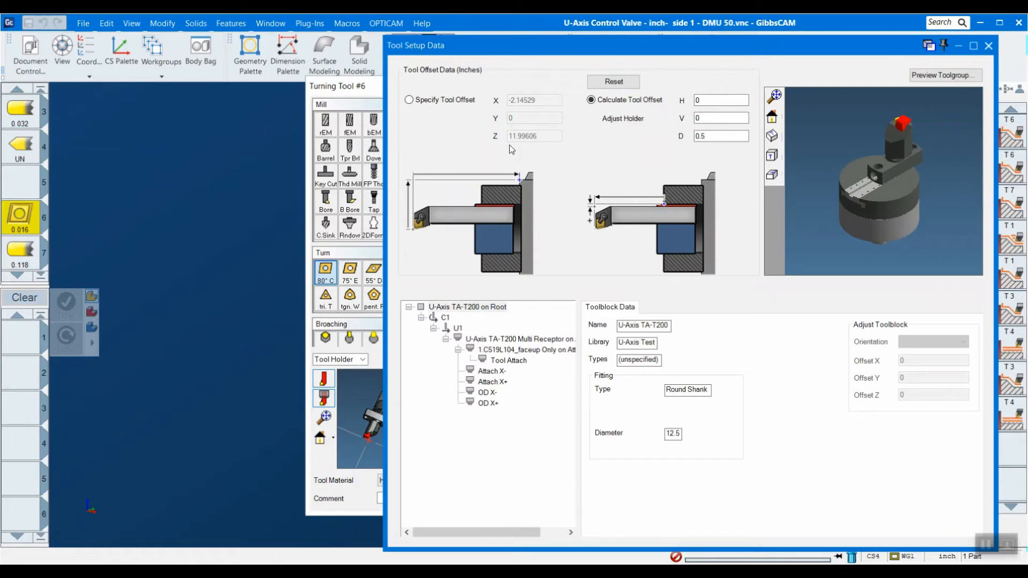
middle_click_drag(909, 104, 976, 143)
left_click_drag(810, 236, 945, 111)
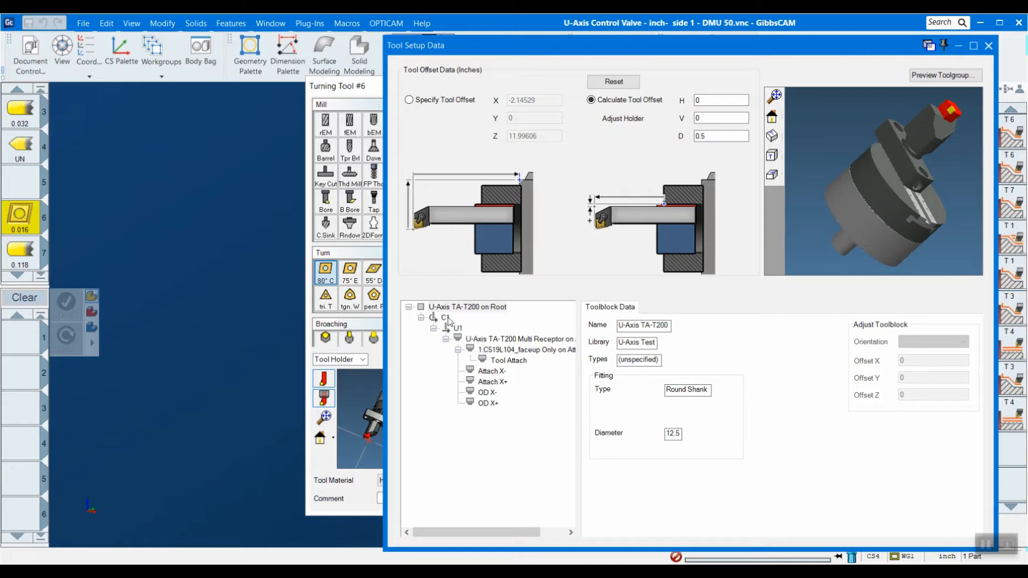
left_click(989, 46)
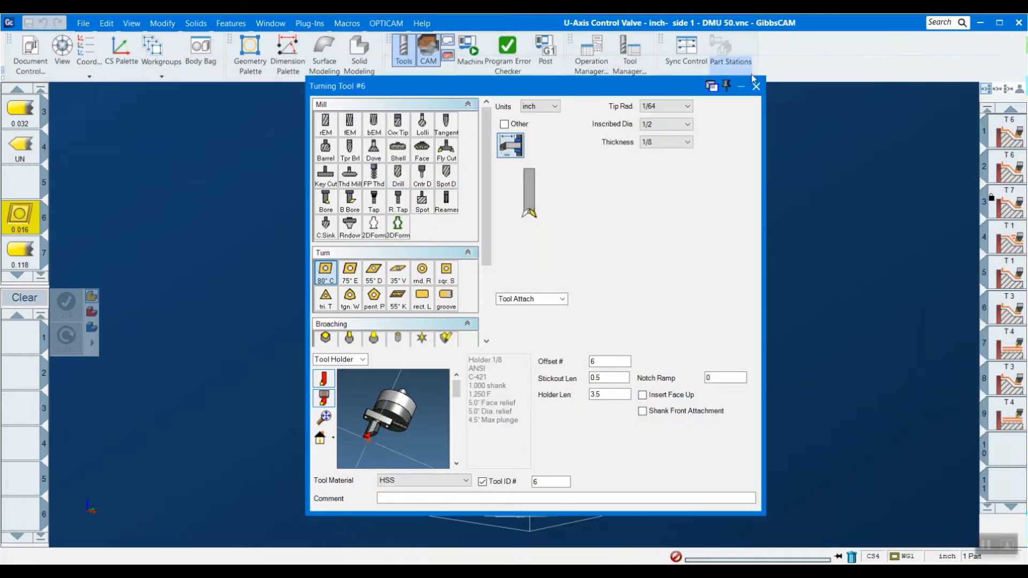
left_click(755, 85)
- Check which machines the document settings offer, keeping DMU50, and close the settings
left_click(30, 51)
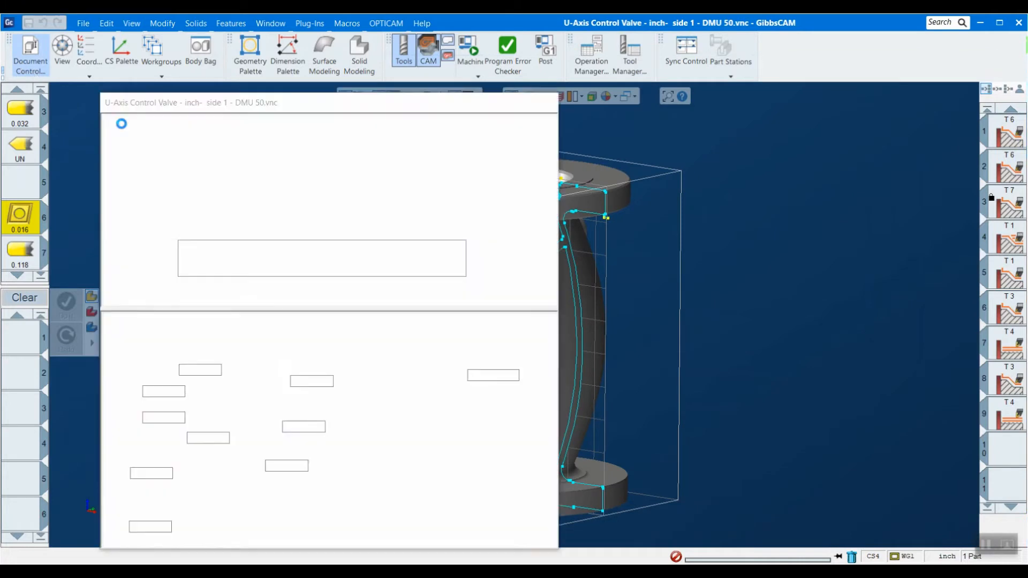
left_click(312, 146)
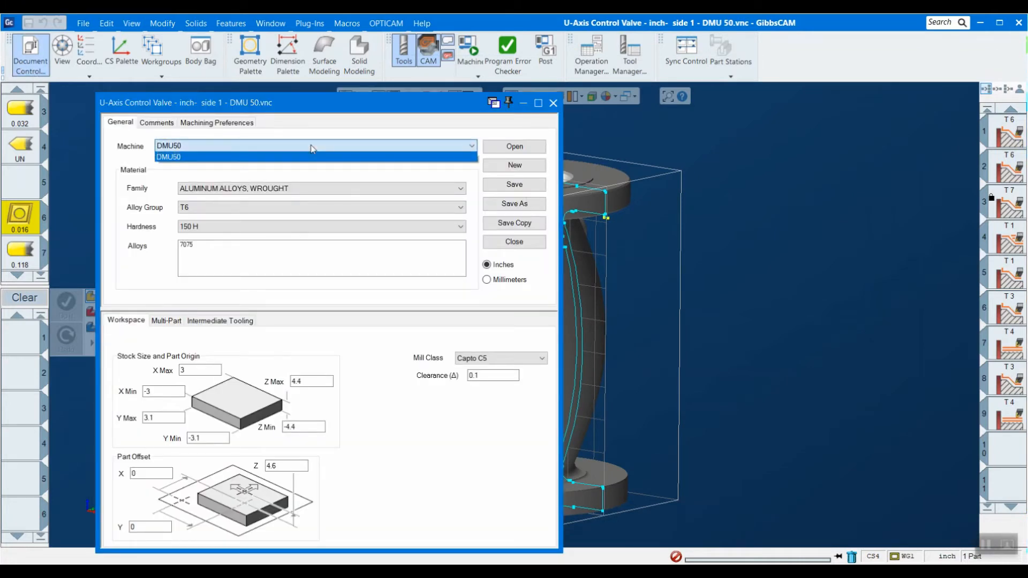
left_click(149, 159)
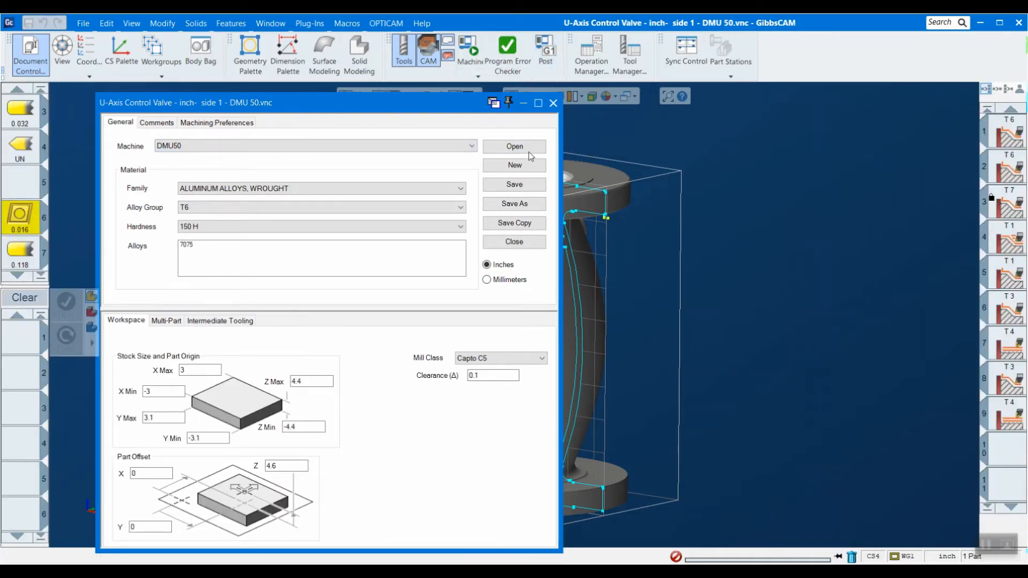
left_click(556, 104)
- Reopen tool 6's setup data, show the C1 programmable axis settings and check the available retract move types
double_click(33, 220)
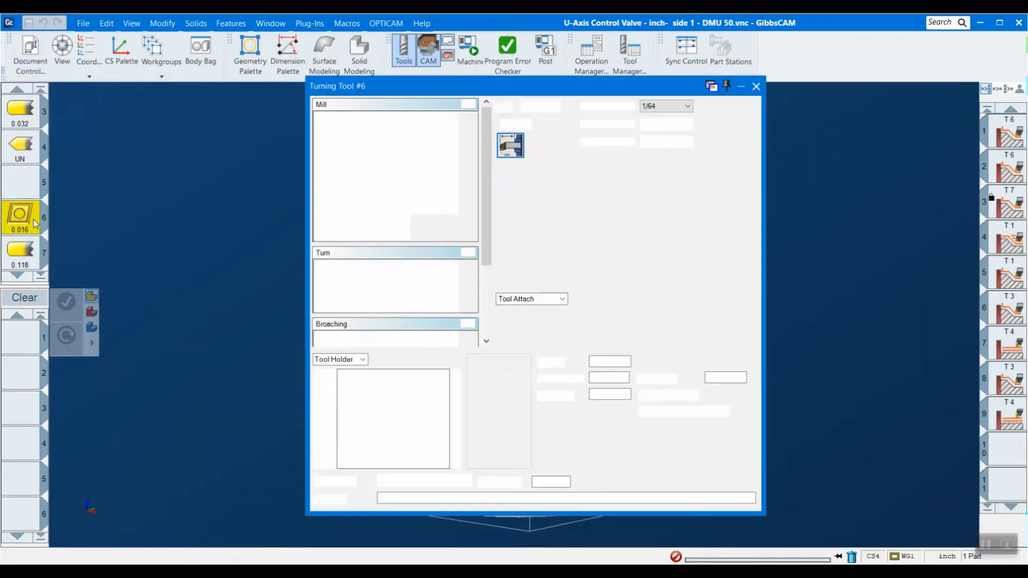
left_click(511, 146)
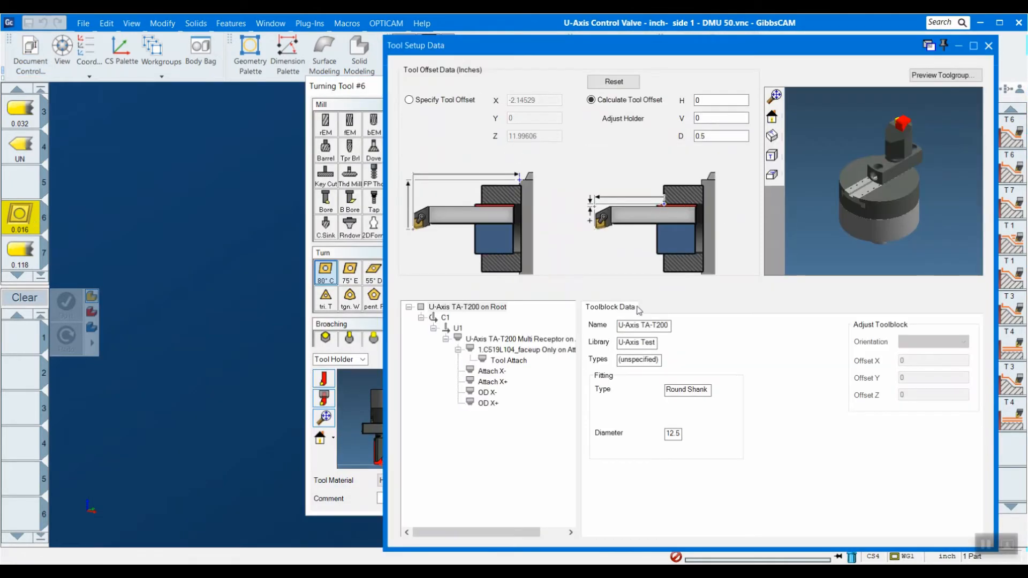
left_click(446, 318)
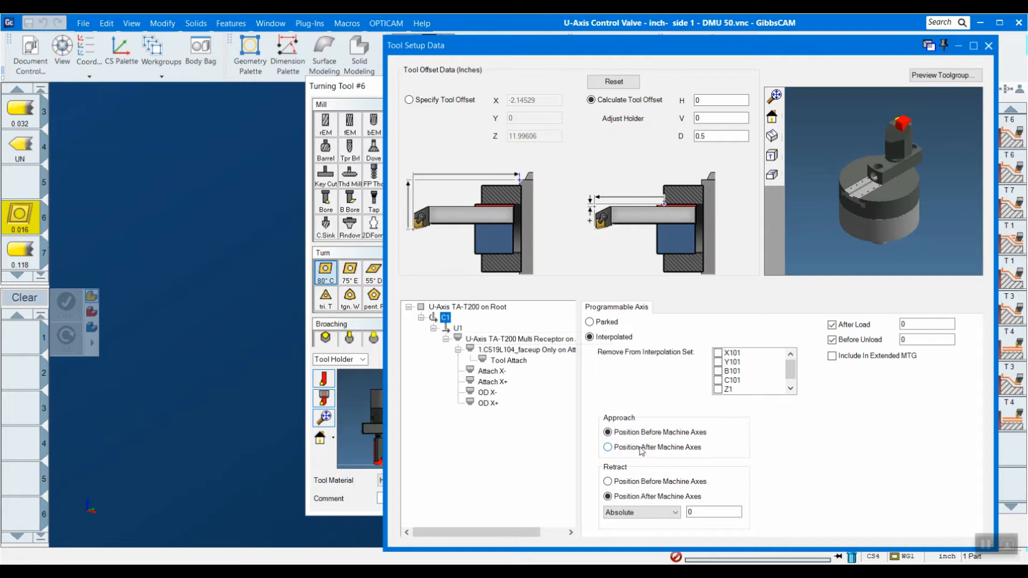
left_click(651, 512)
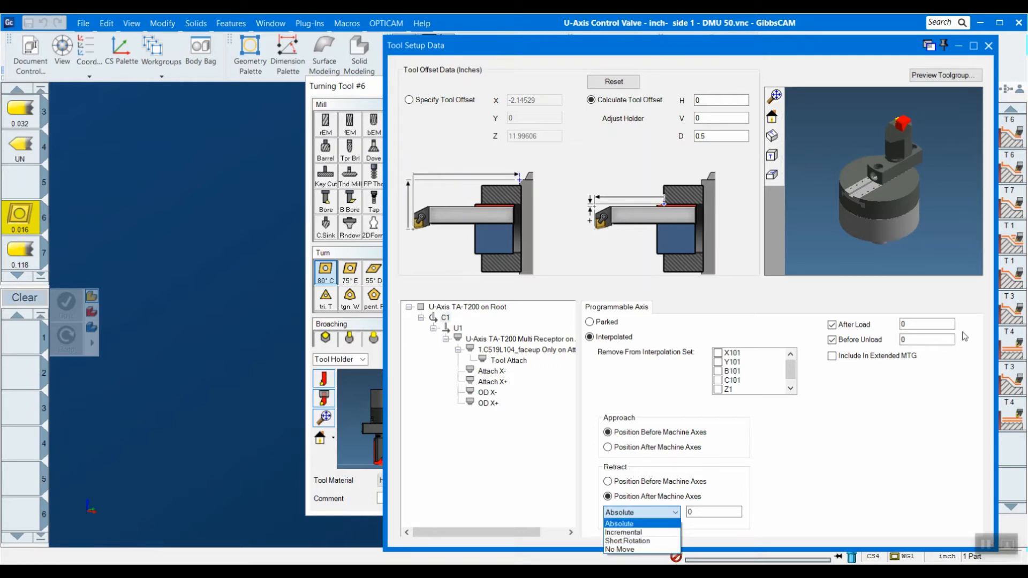
left_click(816, 459)
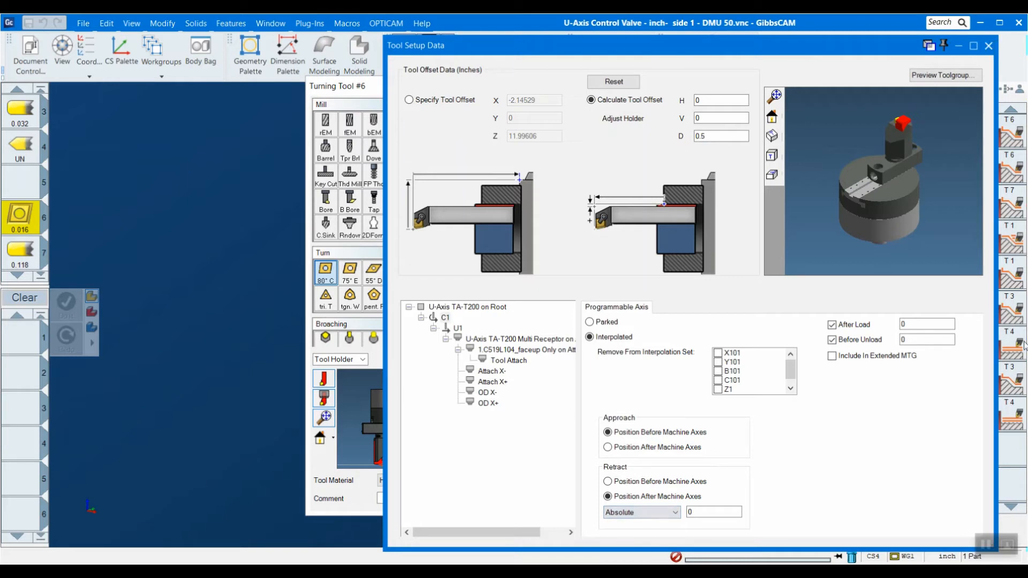
left_click(675, 513)
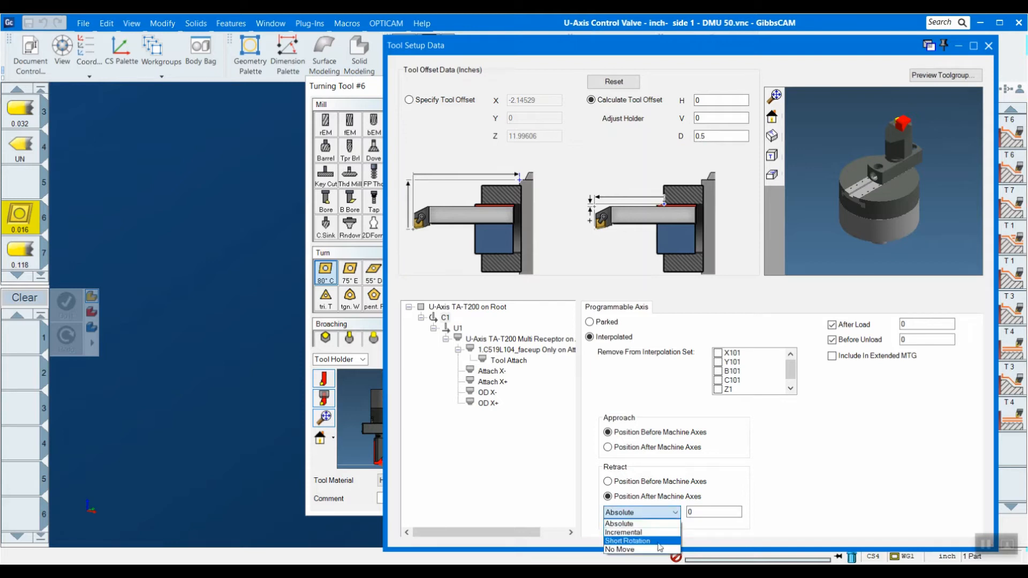
left_click(695, 527)
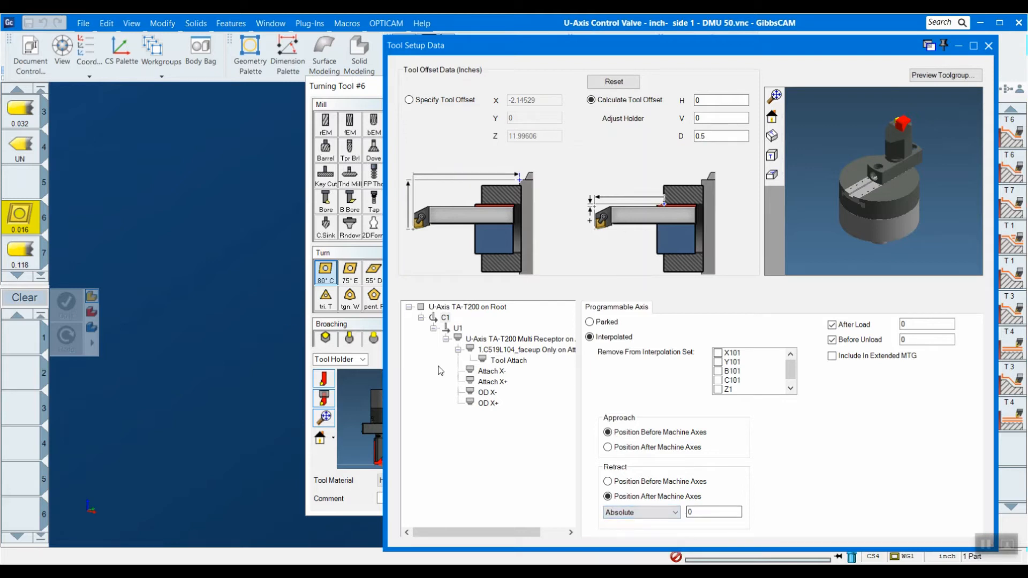
- Review the C1 axis's retract, After Load and Before Unload position values
double_click(718, 513)
left_click(705, 515)
double_click(706, 511)
double_click(917, 324)
double_click(919, 341)
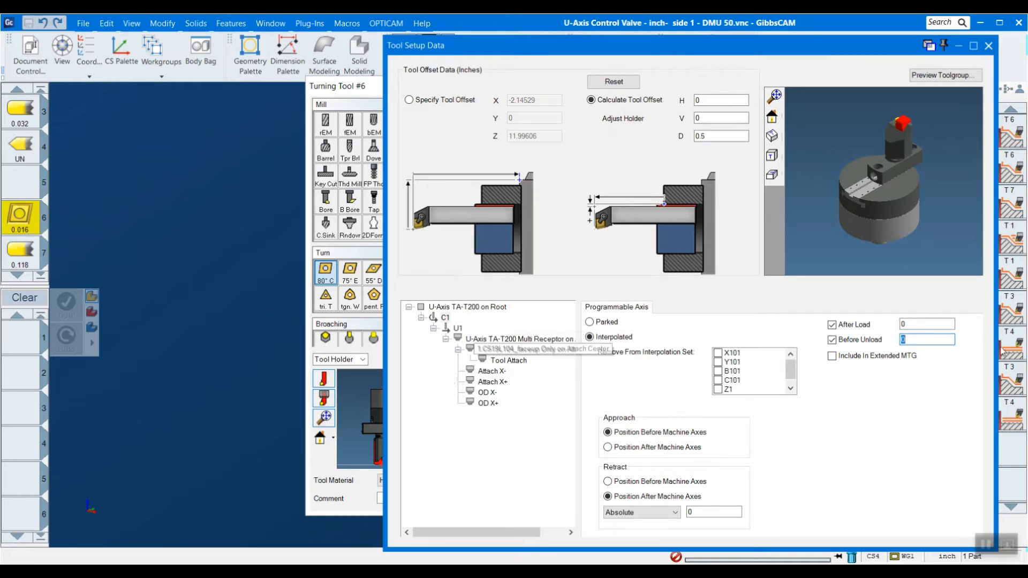
- Show the U1 programmable axis settings and review the After Load, Before Unload and retract positions
left_click(458, 329)
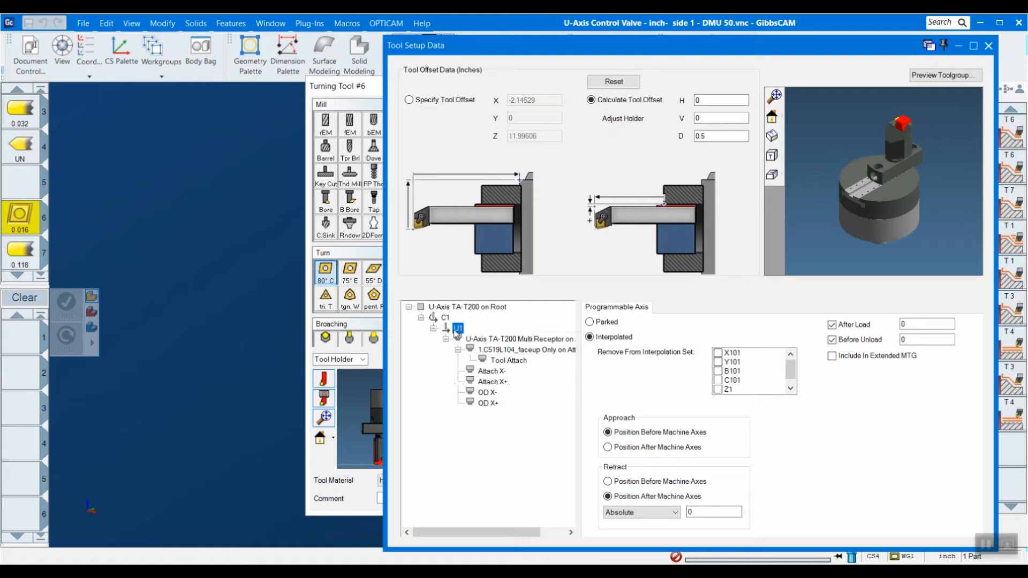
left_click(914, 325)
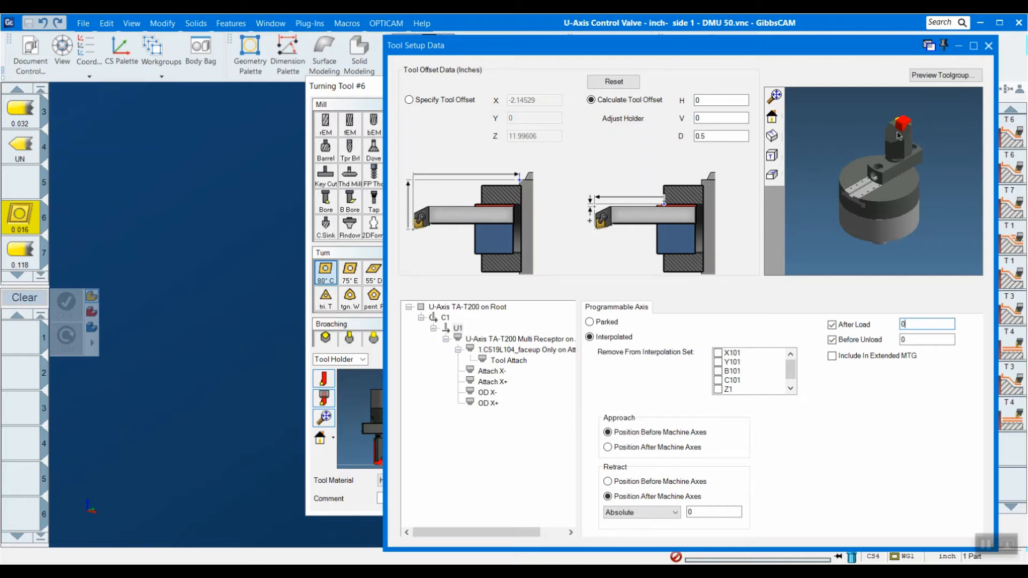
double_click(910, 325)
double_click(913, 340)
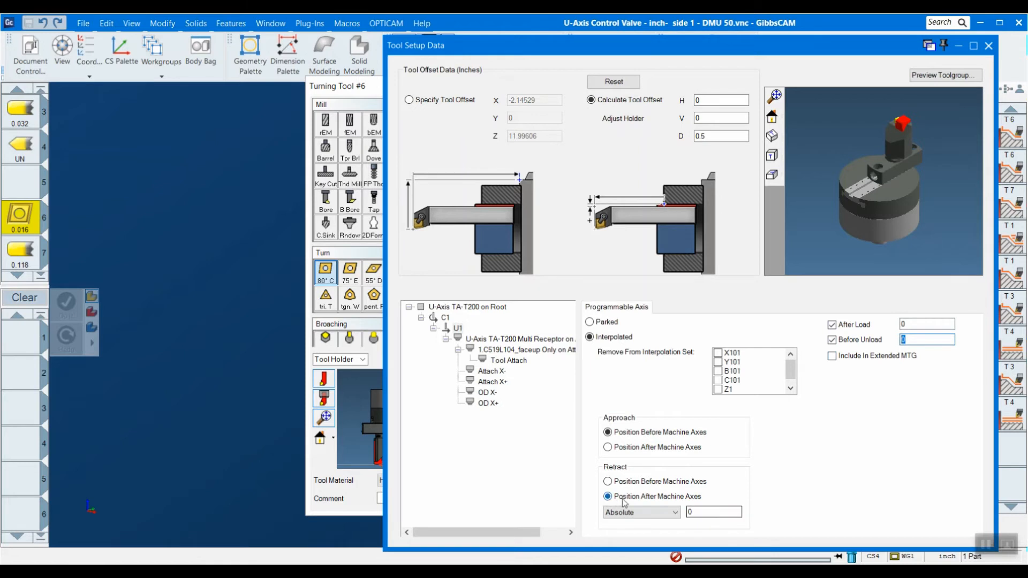
double_click(704, 510)
- Examine the U-axis head and its mounted tool from the side in the setup preview
middle_click_drag(878, 242, 836, 214)
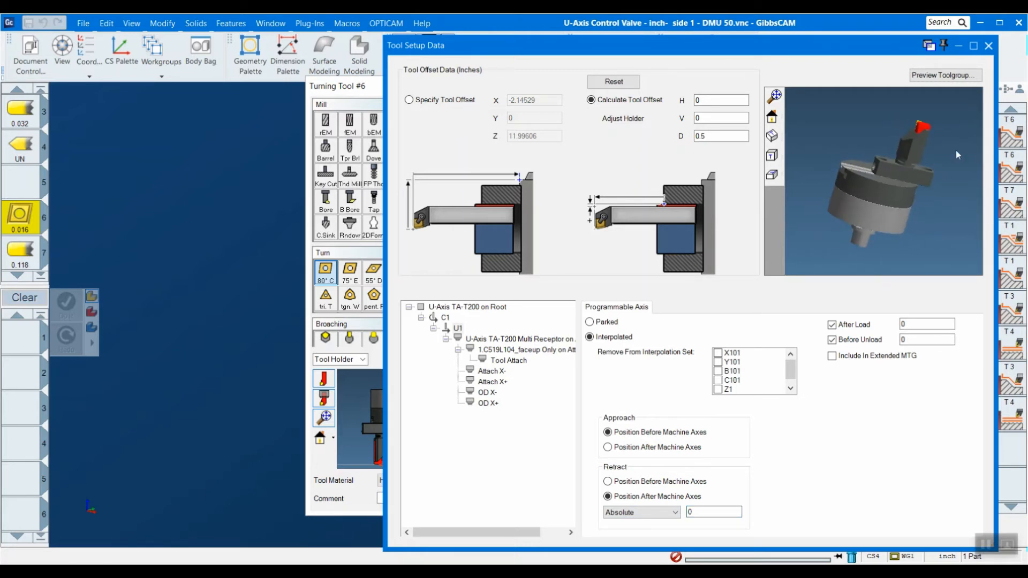
middle_click_drag(958, 155, 918, 177)
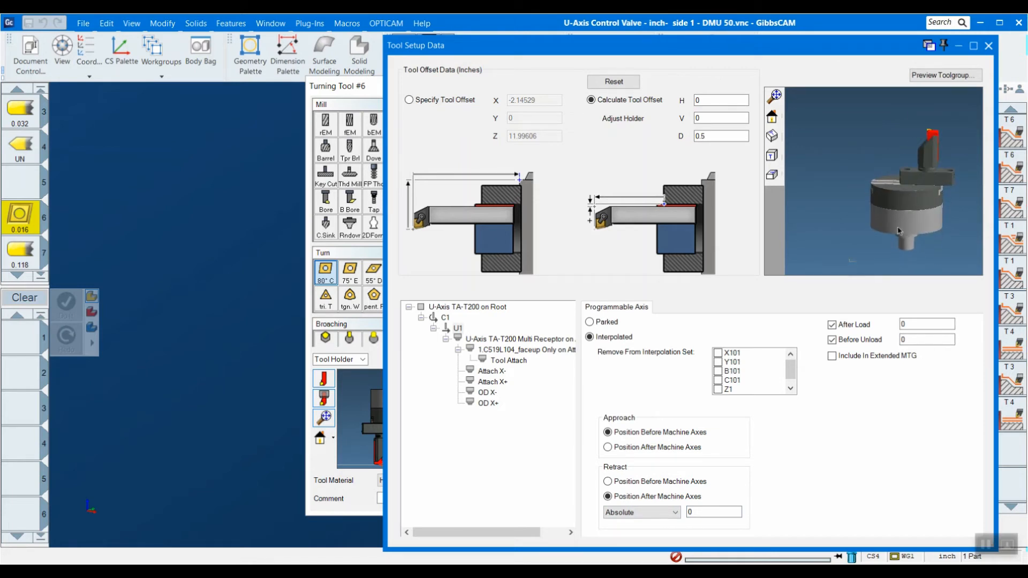
left_click_drag(898, 228, 976, 110)
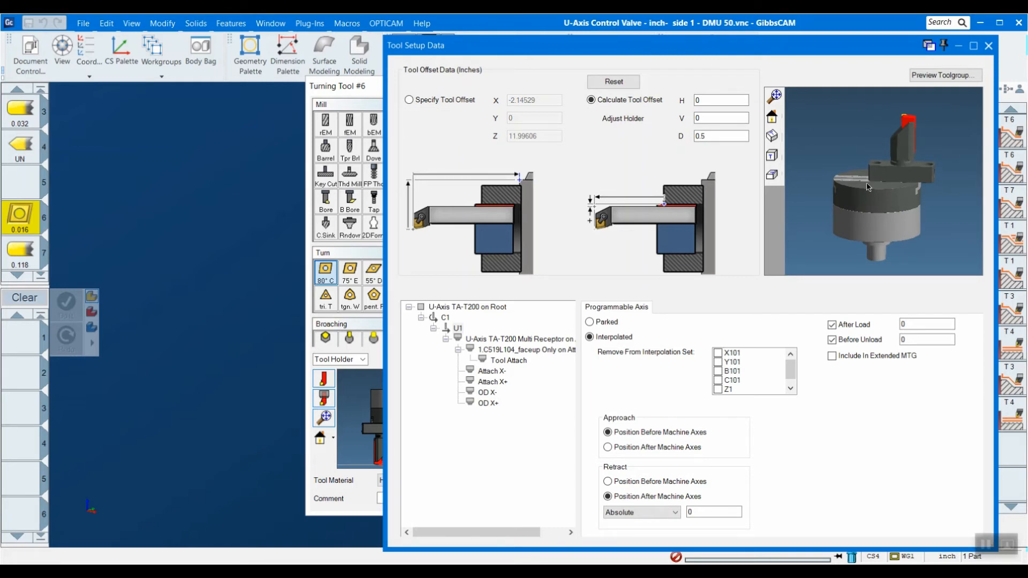
- Review the U1 axis's After Load and Before Unload values and the U-Axis TA-T200 Multi Receptor's toolblock data
double_click(910, 324)
left_click(903, 341)
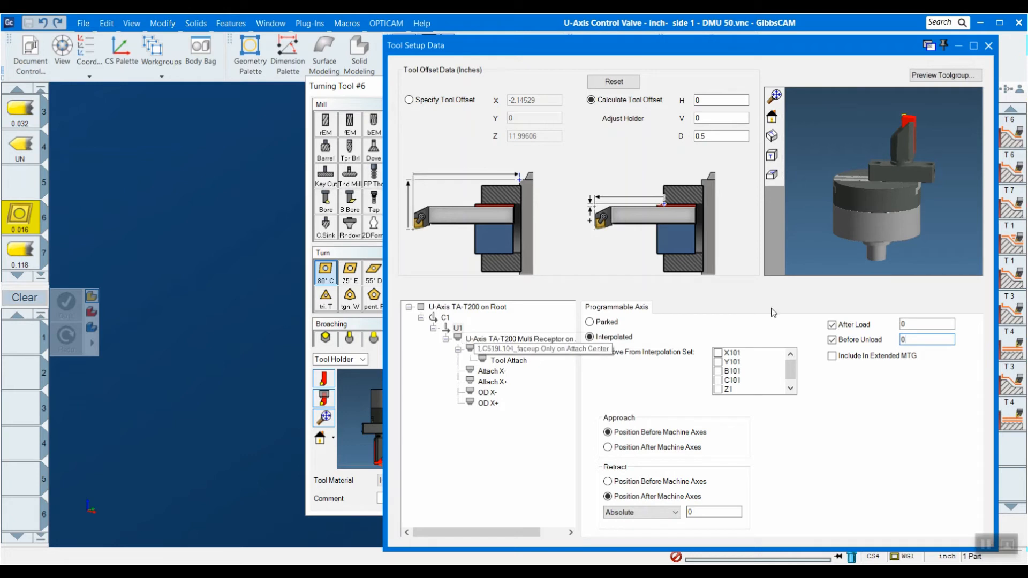
left_click(501, 342)
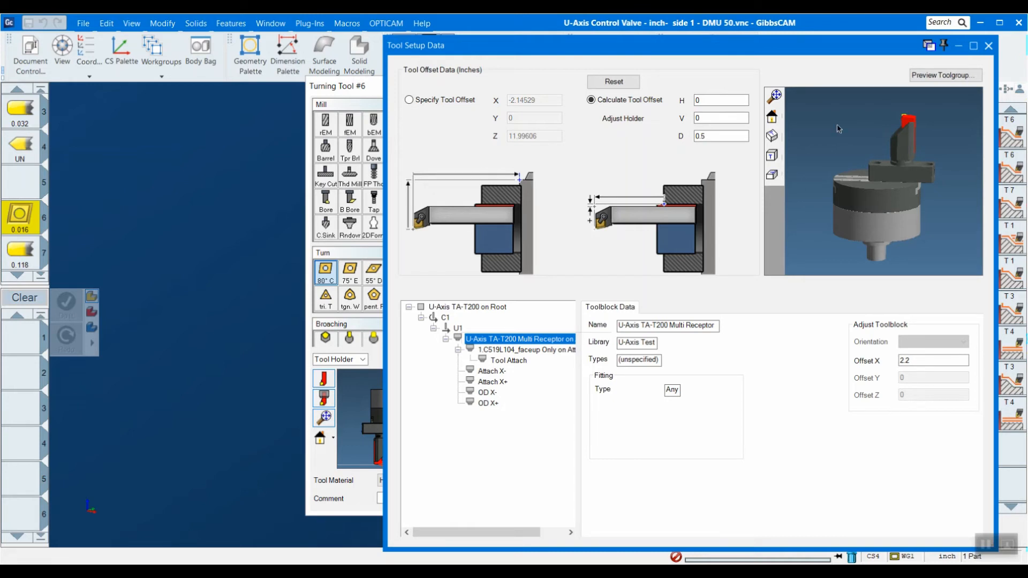
- Stack two U-Axis TA-T200 Single Receptor toolblocks on the holder's Tool Attach point and show the options for the next attachment
left_click(509, 360)
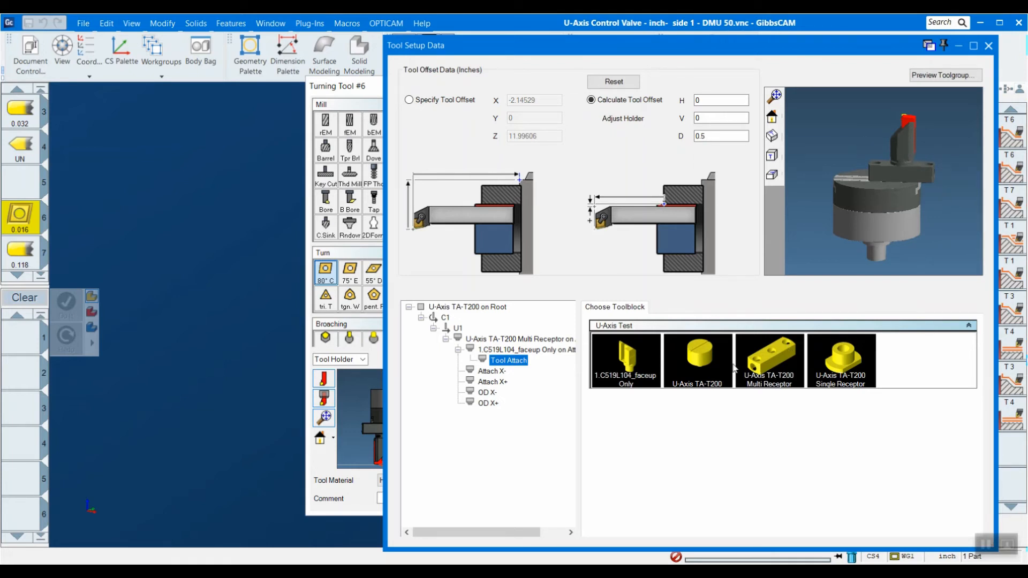
double_click(845, 369)
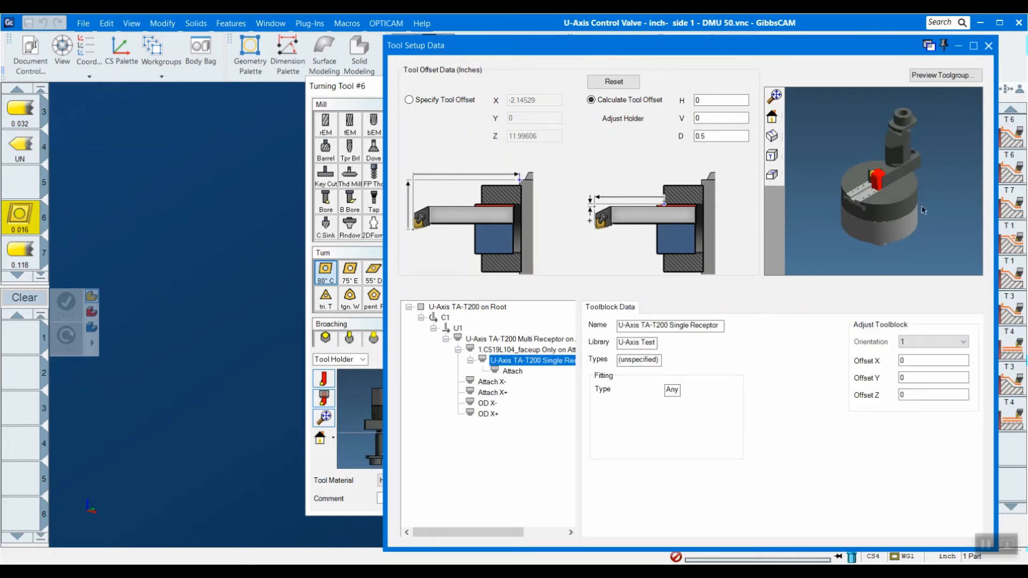
middle_click_drag(923, 208, 903, 167)
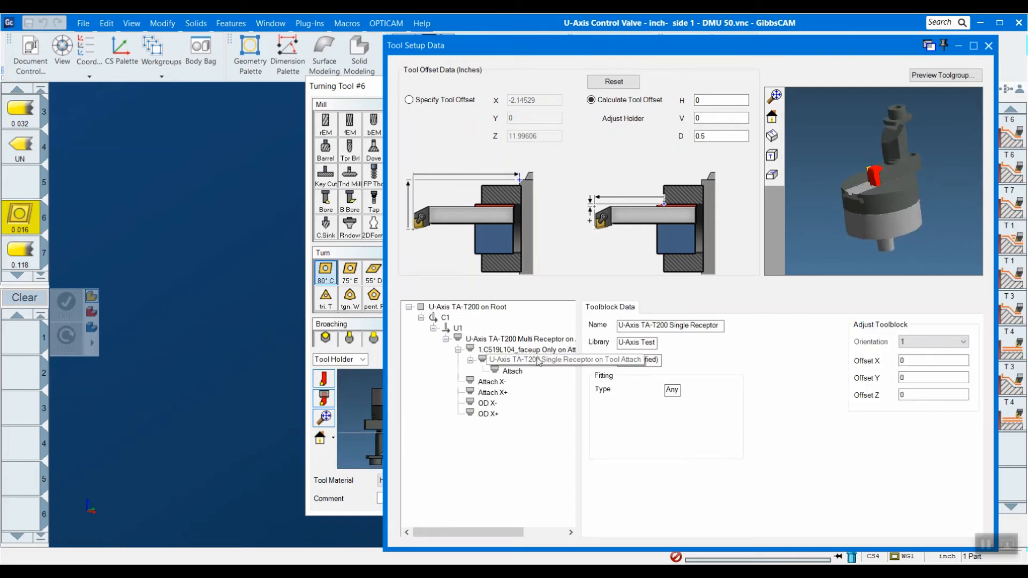
left_click(514, 371)
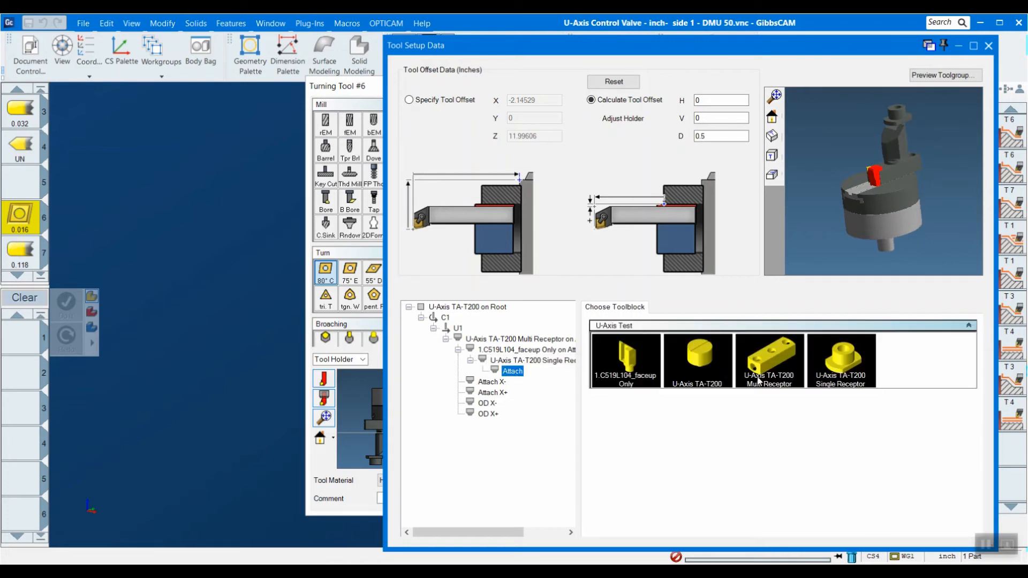
left_click(825, 372)
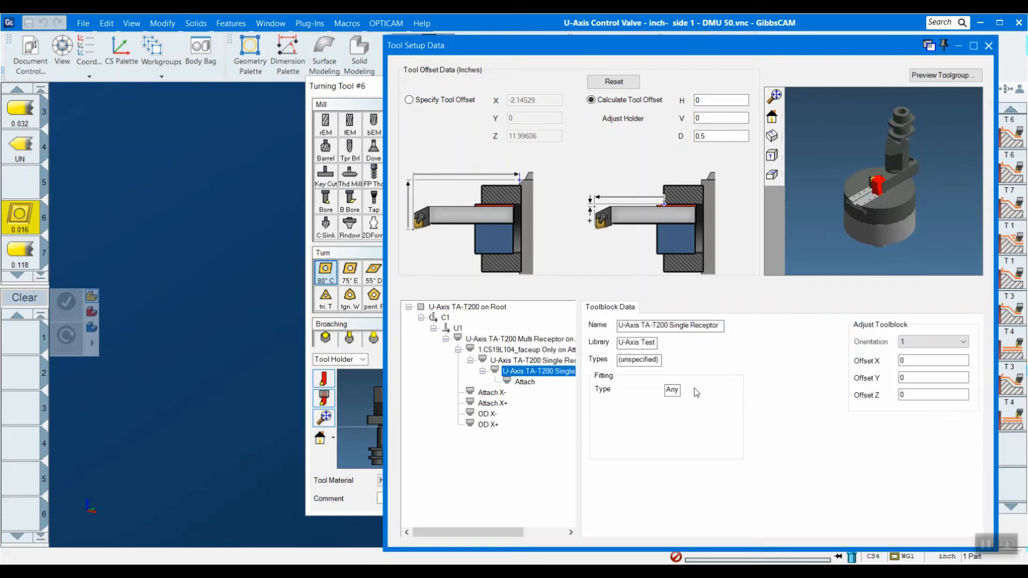
right_click(534, 386)
left_click(969, 326)
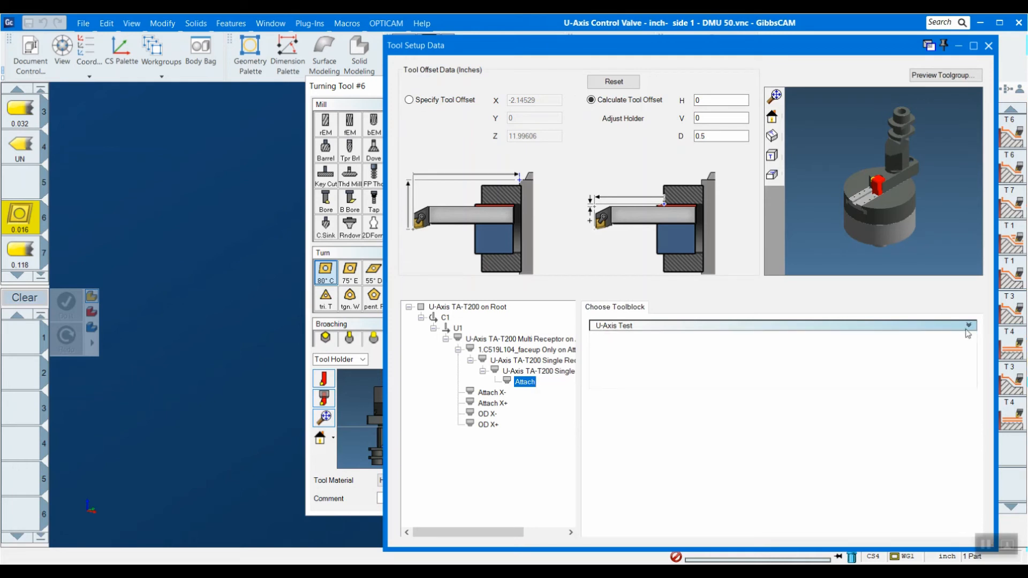
- Check the toolblock choices for the multi receptor's OD and Attach points in the X- and X+ directions
left_click(493, 426)
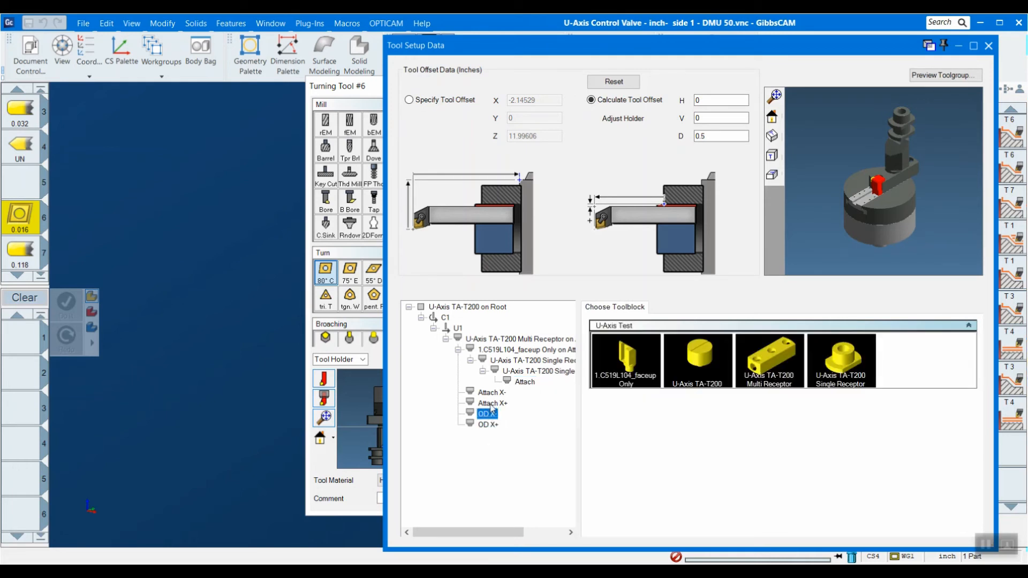
left_click(495, 404)
left_click(495, 394)
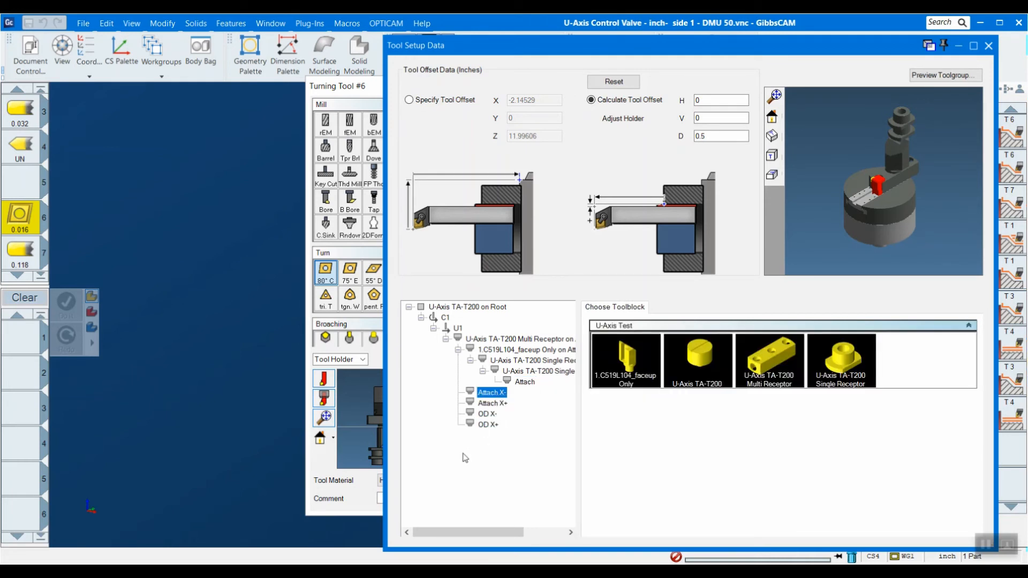
left_click(488, 425)
left_click(487, 403)
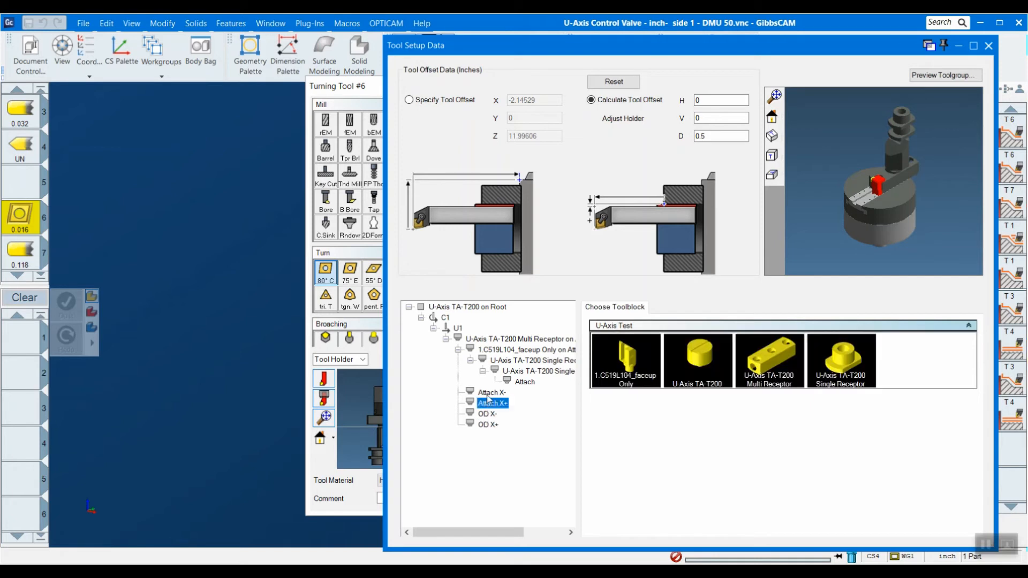
left_click(488, 394)
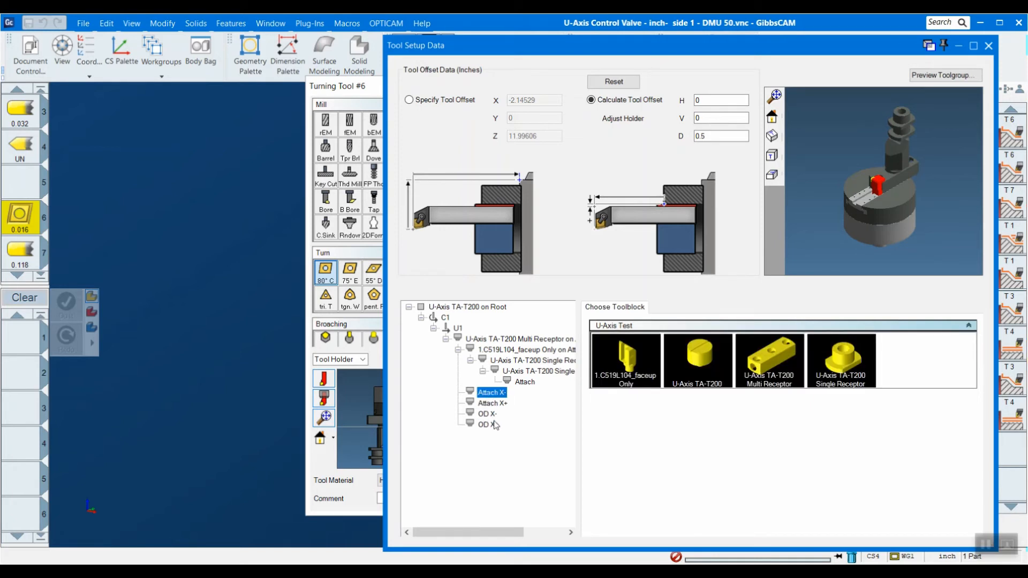
- Remove both U-Axis TA-T200 Single Receptor toolblocks from the tool setup
right_click(524, 365)
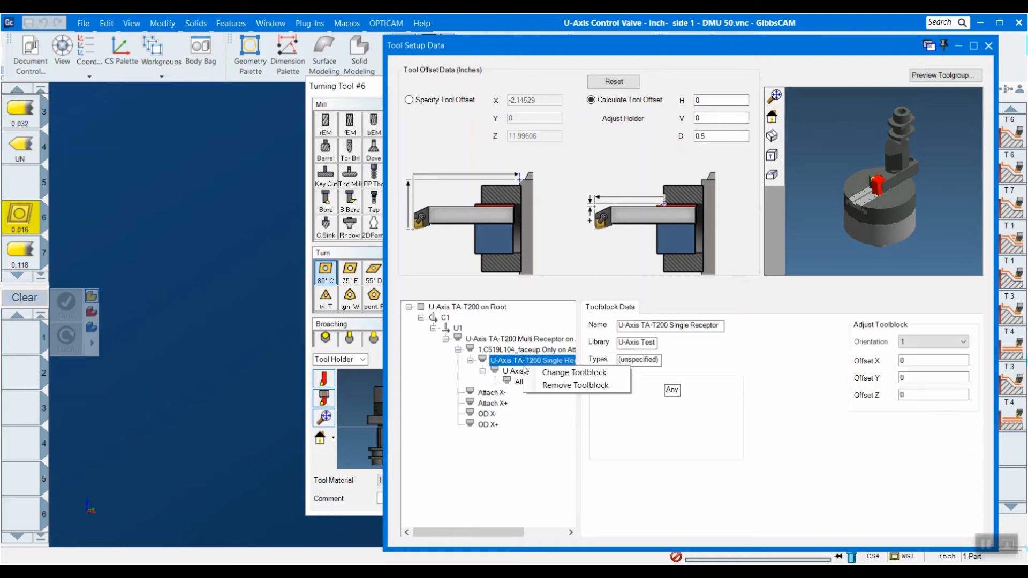
left_click(542, 386)
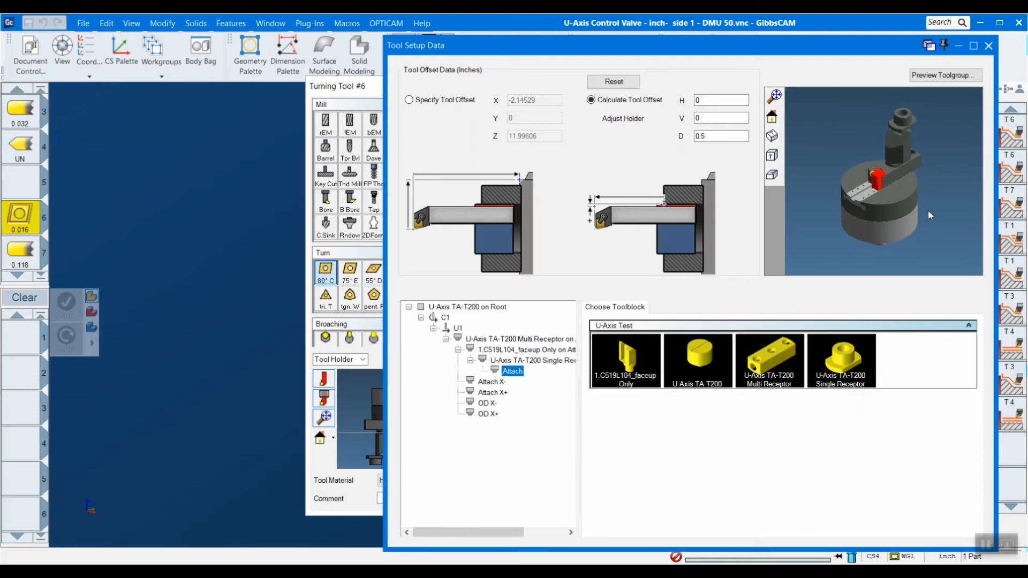
right_click(507, 363)
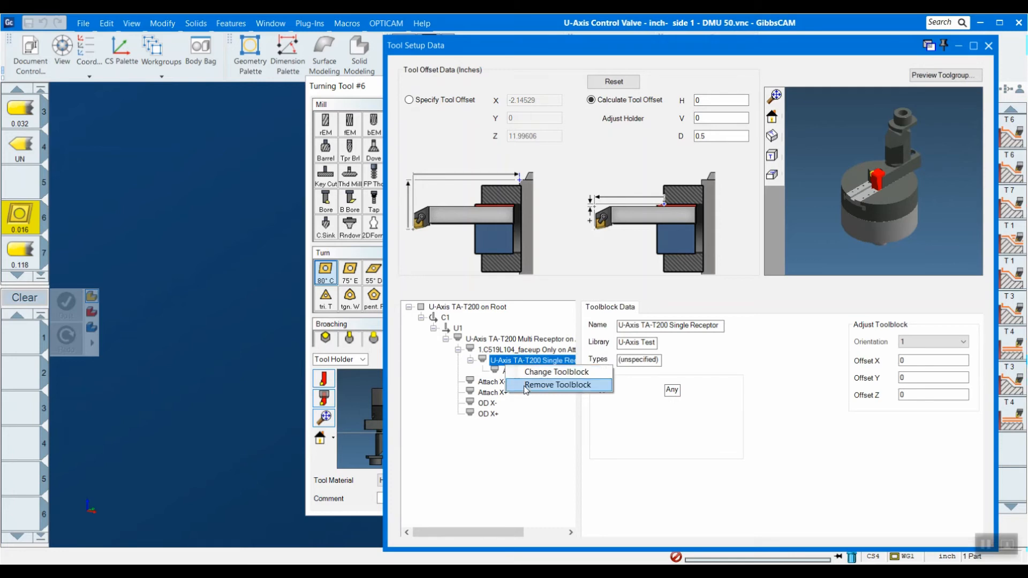
left_click(542, 385)
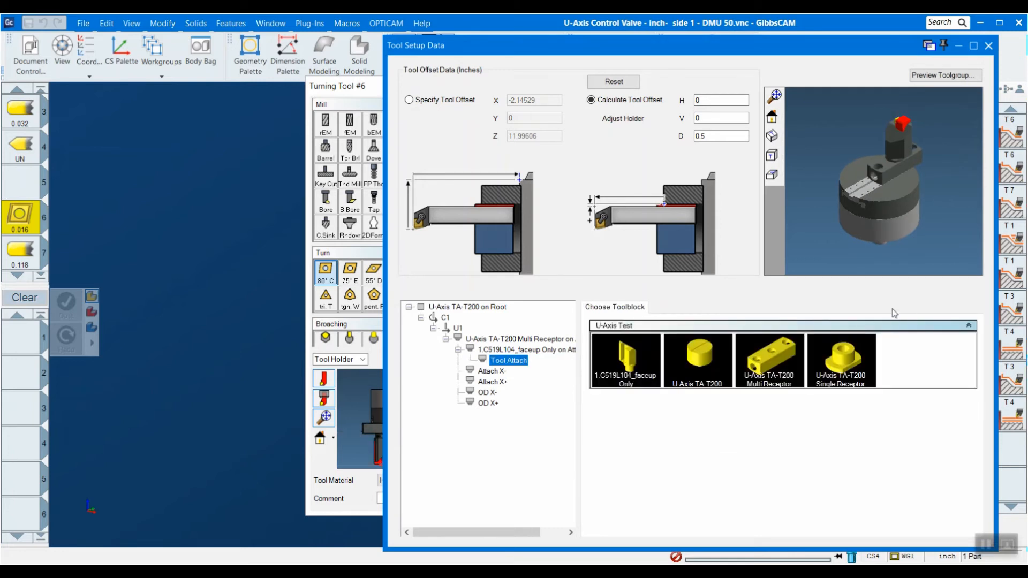
- Check the multi receptor's OD X+ and Attach X+ points and close the tool setup data
left_click(487, 404)
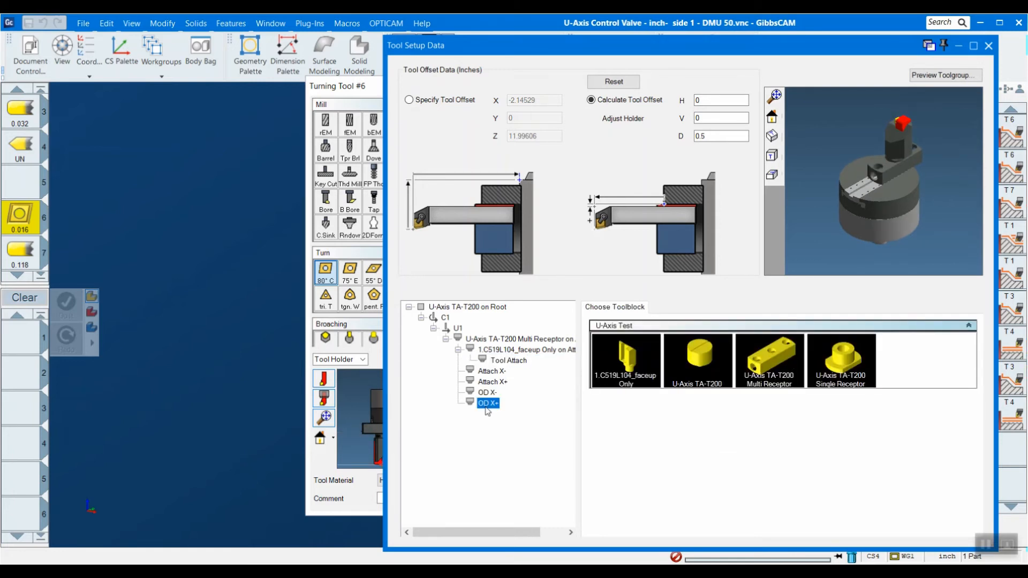
left_click(495, 382)
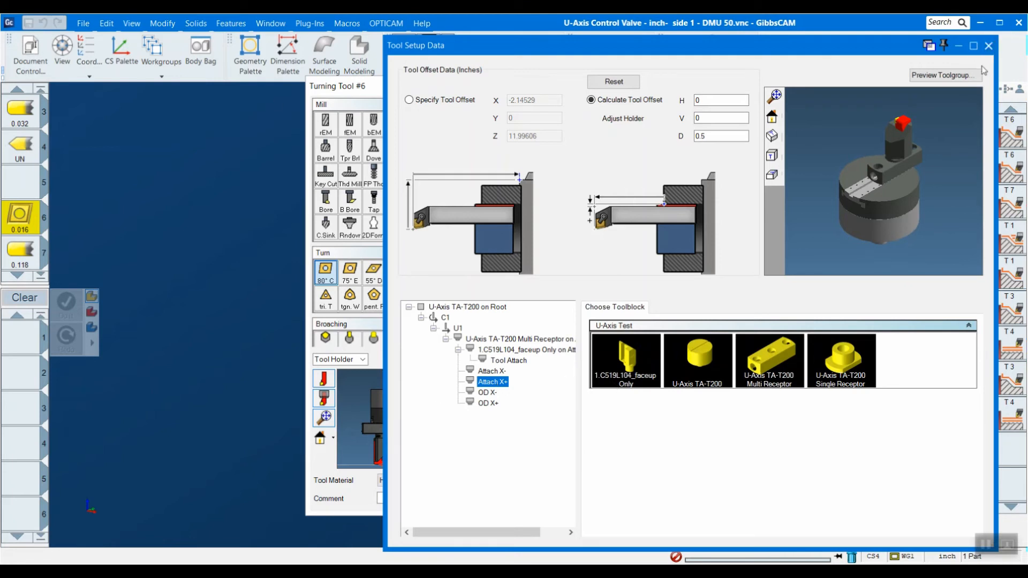
left_click(989, 45)
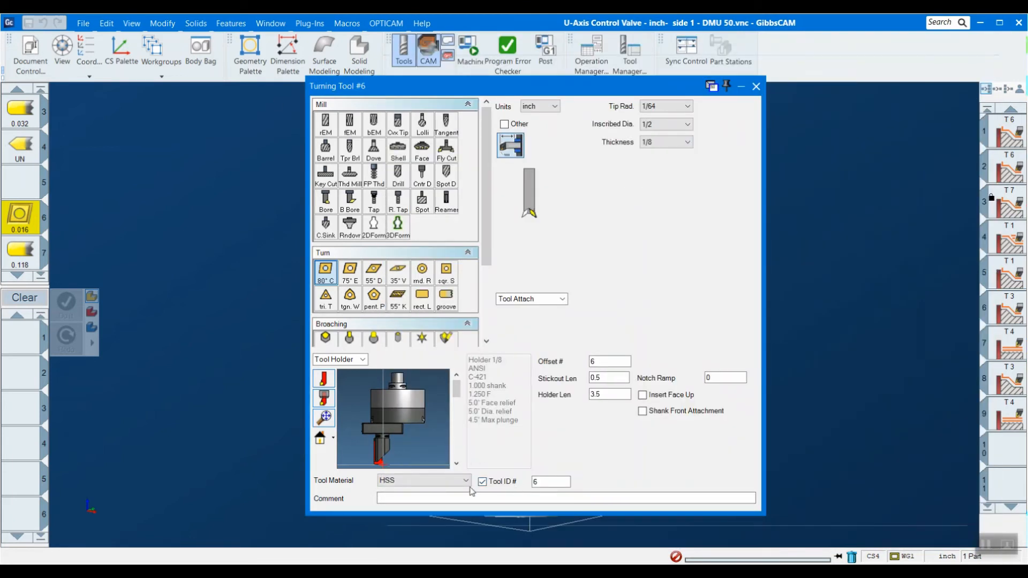
- Try the opposite insert orientation on tool 6, restore it, and recheck the Attach X+ point in the setup data
left_click(524, 215)
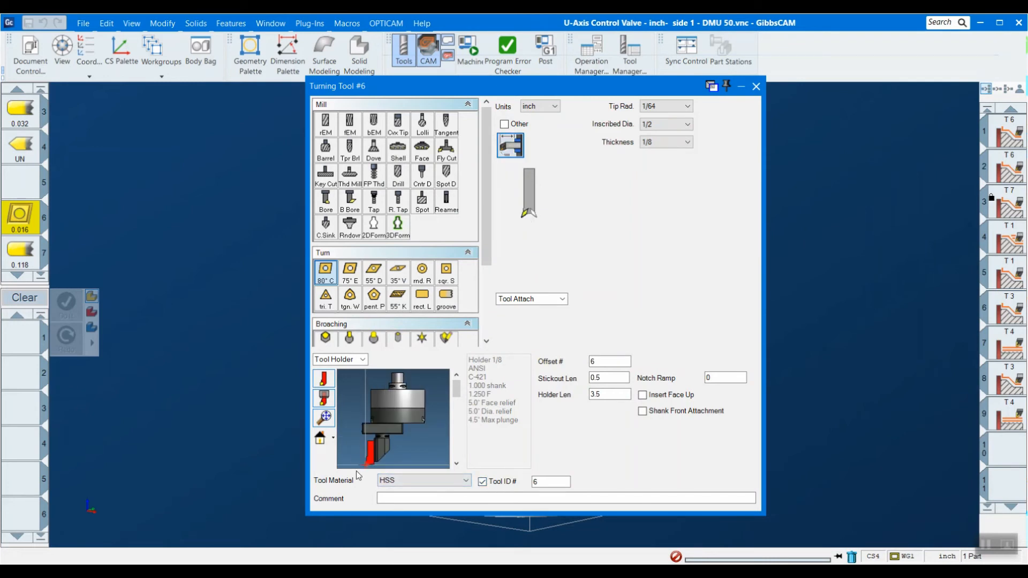
left_click(537, 217)
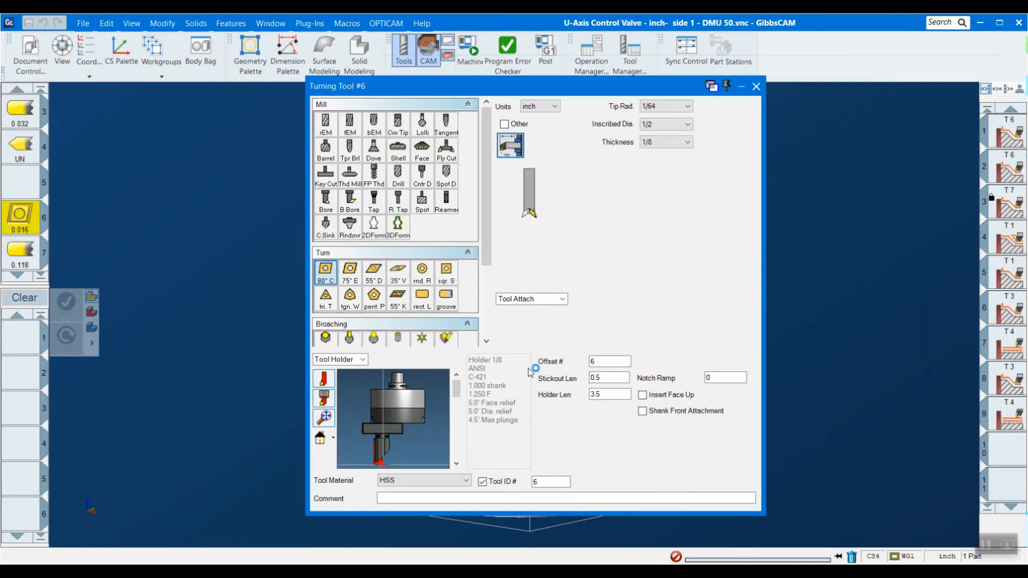
left_click(510, 145)
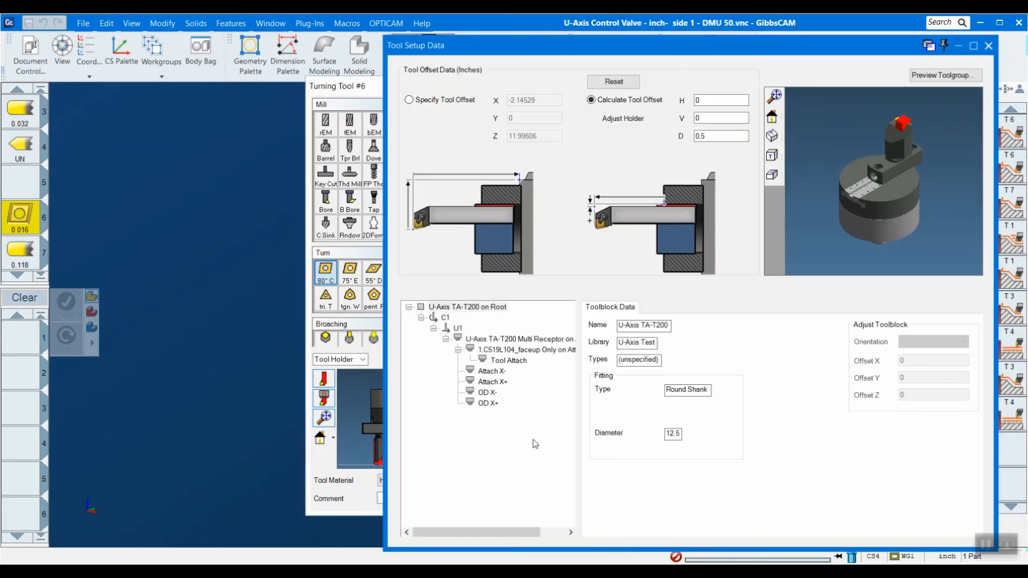
left_click(498, 382)
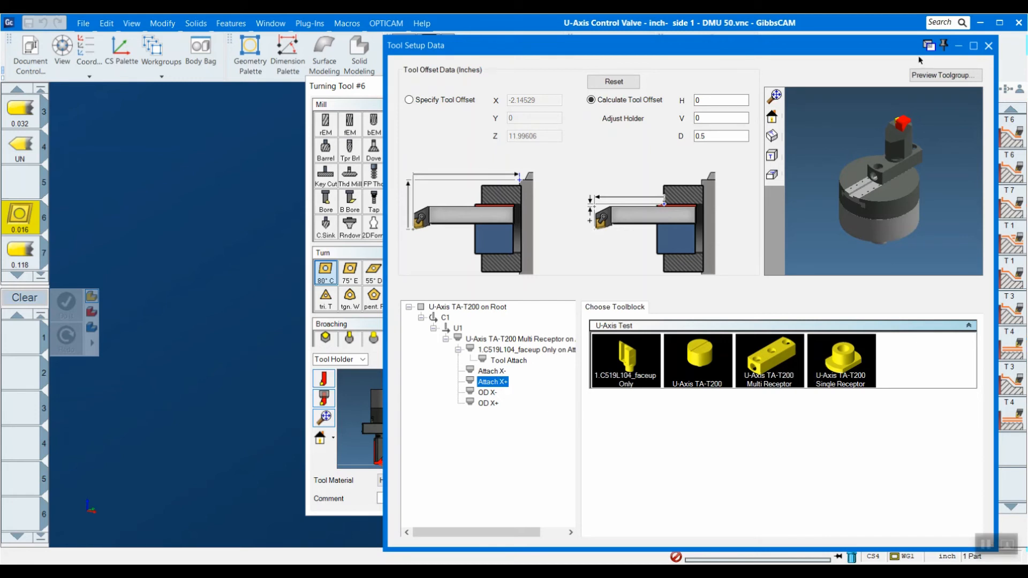
left_click(988, 46)
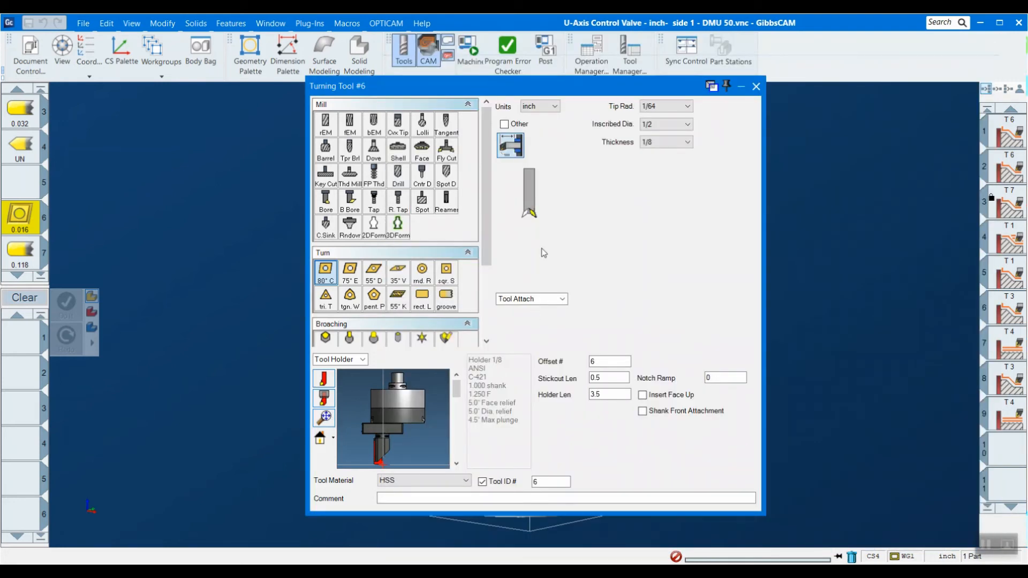
- Switch tool 6's insert orientation to the other side and back, and look over the available tool types
left_click(524, 215)
left_click(535, 215)
scroll(438, 256, "down", 3)
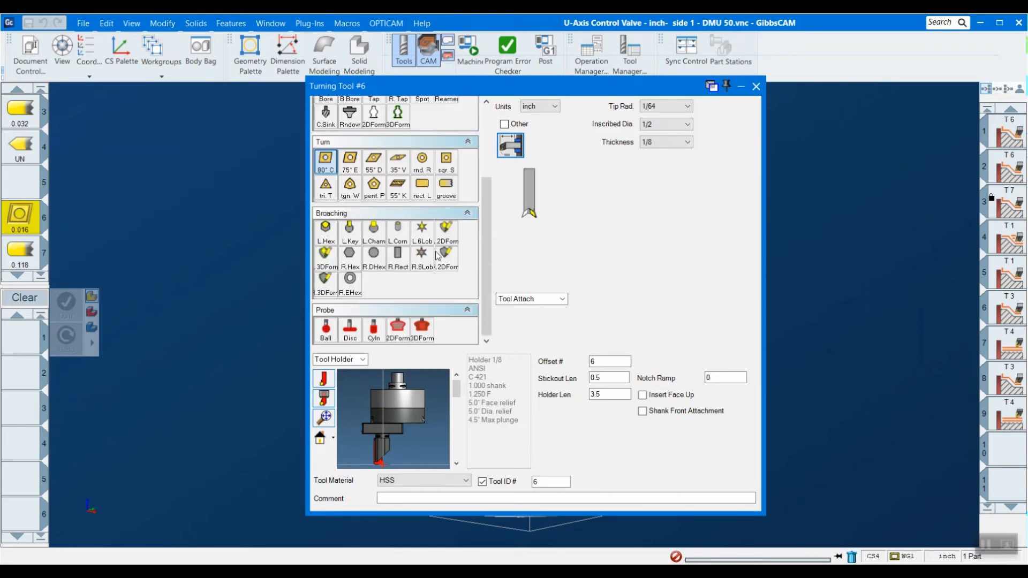
scroll(439, 259, "up", 3)
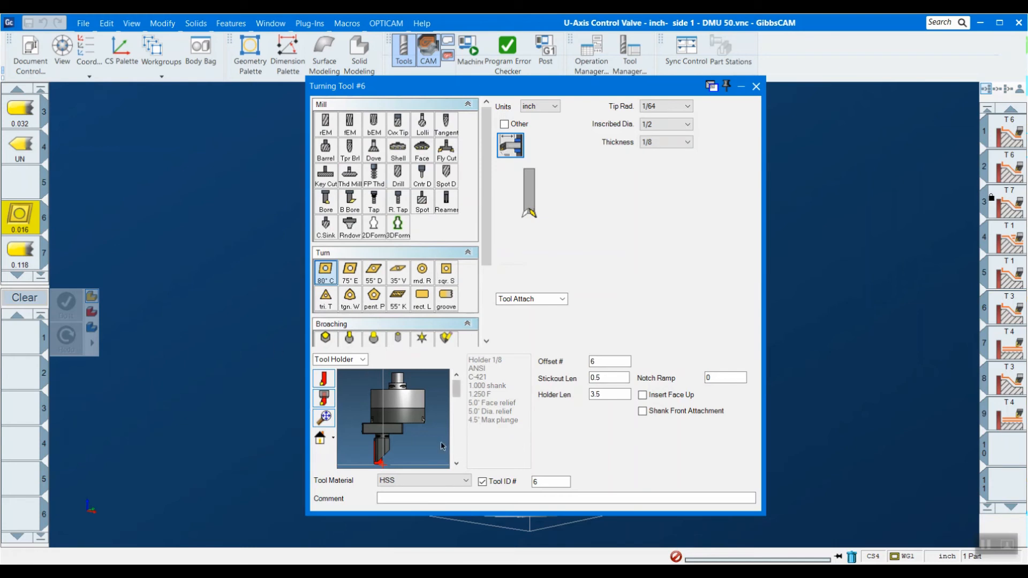
- Close turning tool 6, deselect the part geometry, and load the first T6 operation's process
left_click(756, 87)
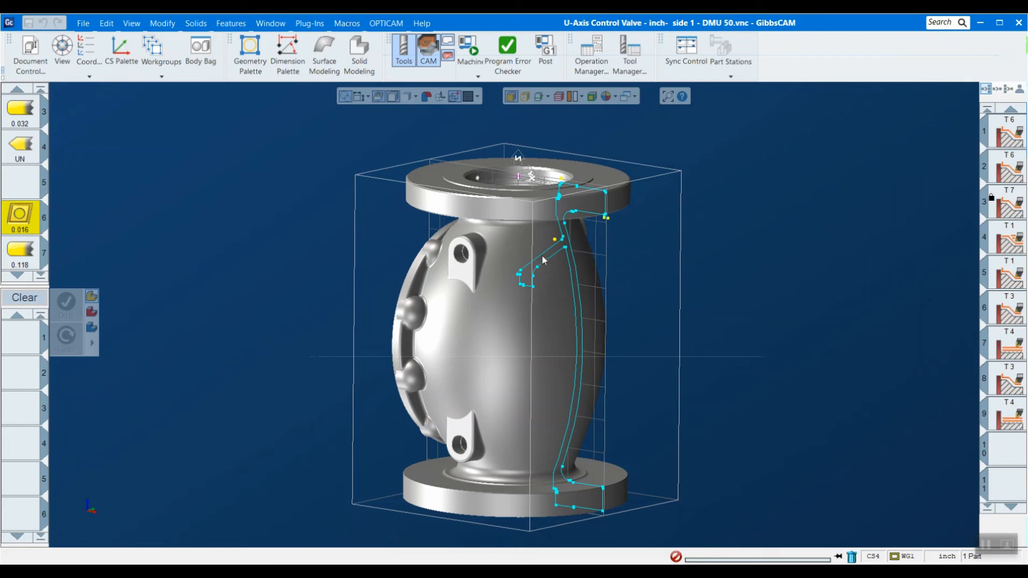
left_click(331, 107)
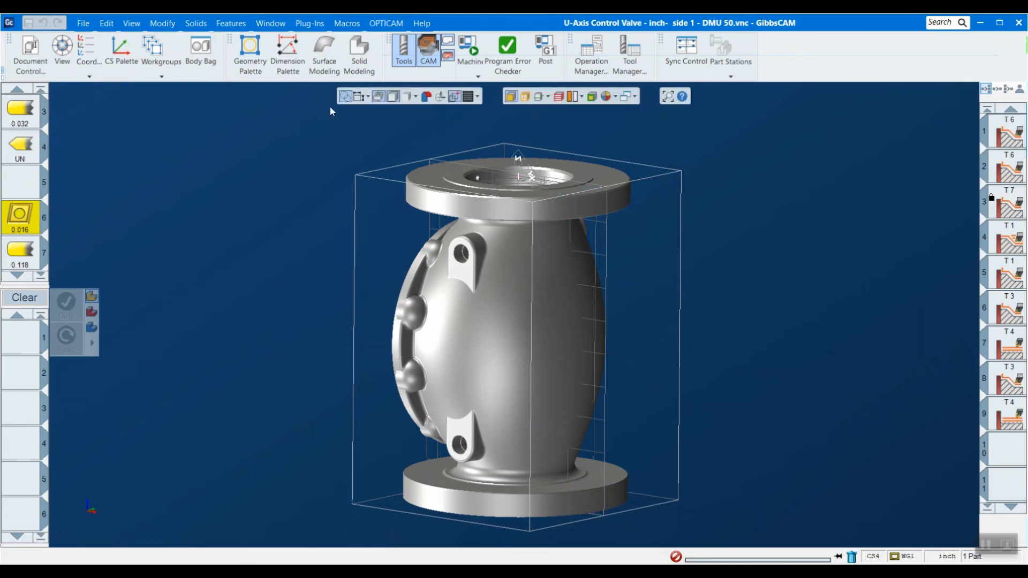
double_click(1019, 141)
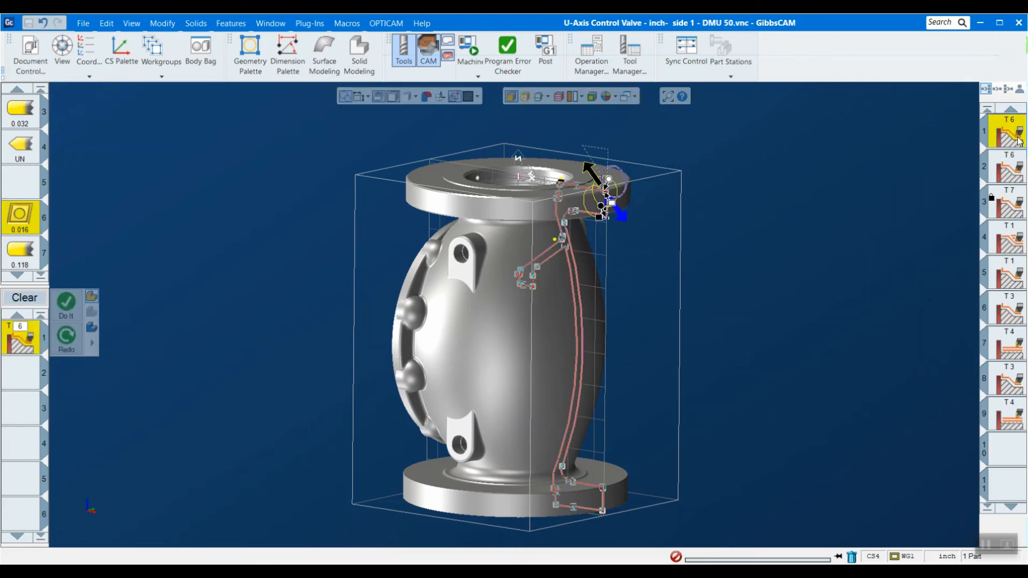
- Examine the first T6 operation's contour cut along the upper flange's outer edge and open its Contour process settings
left_click_drag(500, 138, 643, 292)
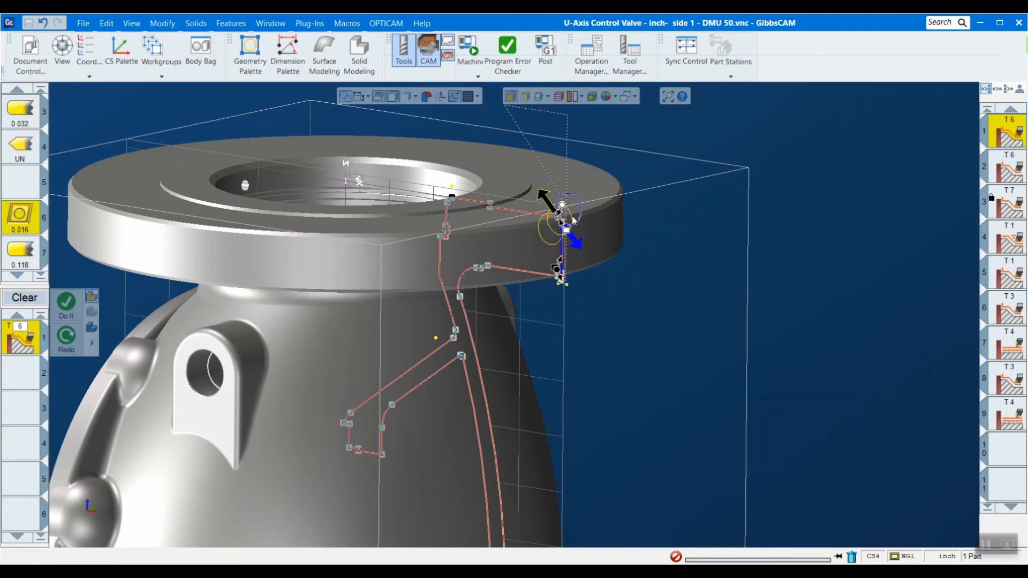
scroll(655, 121, "up", 3)
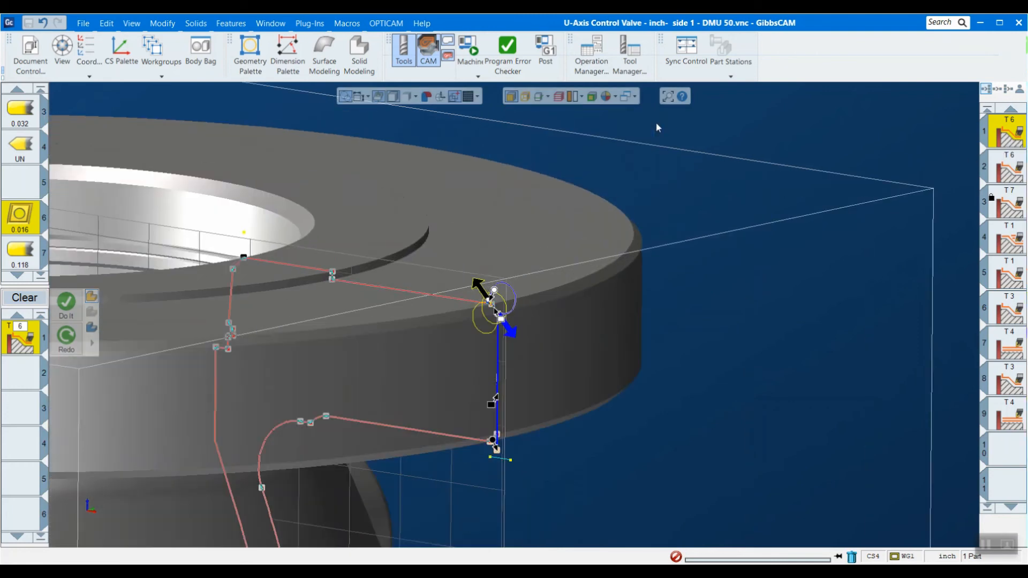
middle_click_drag(625, 443, 834, 302)
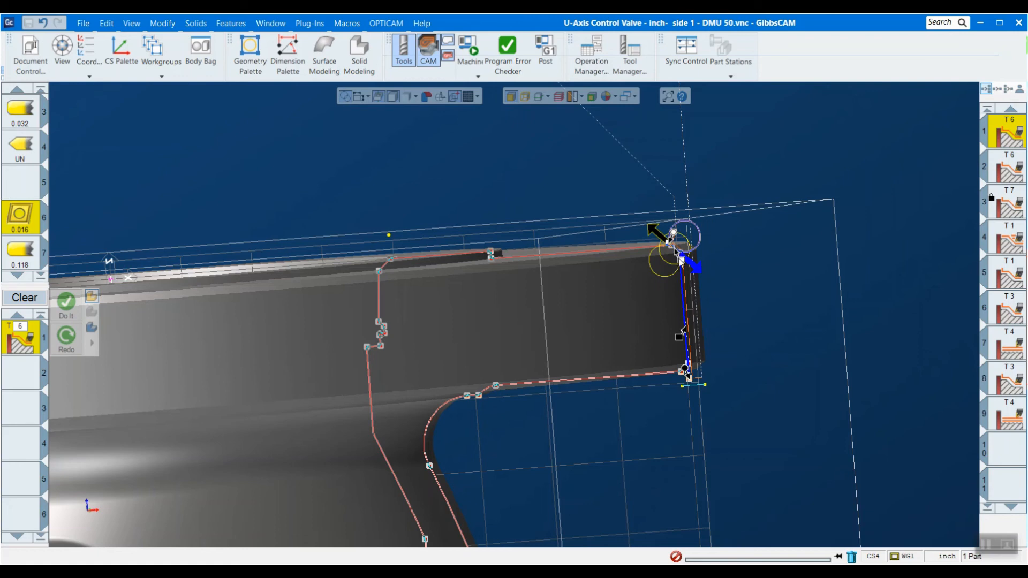
scroll(741, 320, "down", 3)
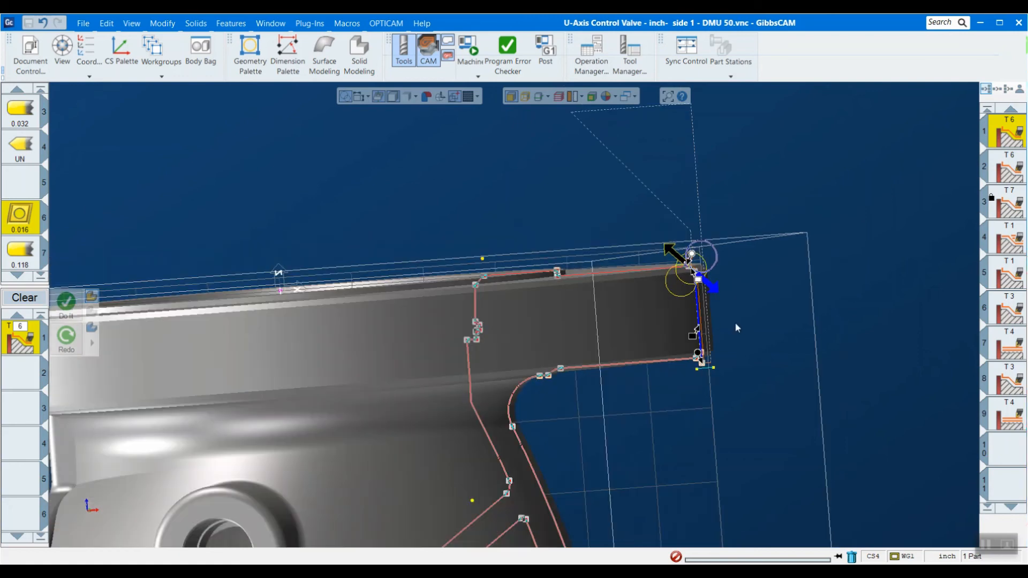
middle_click_drag(735, 322, 517, 438)
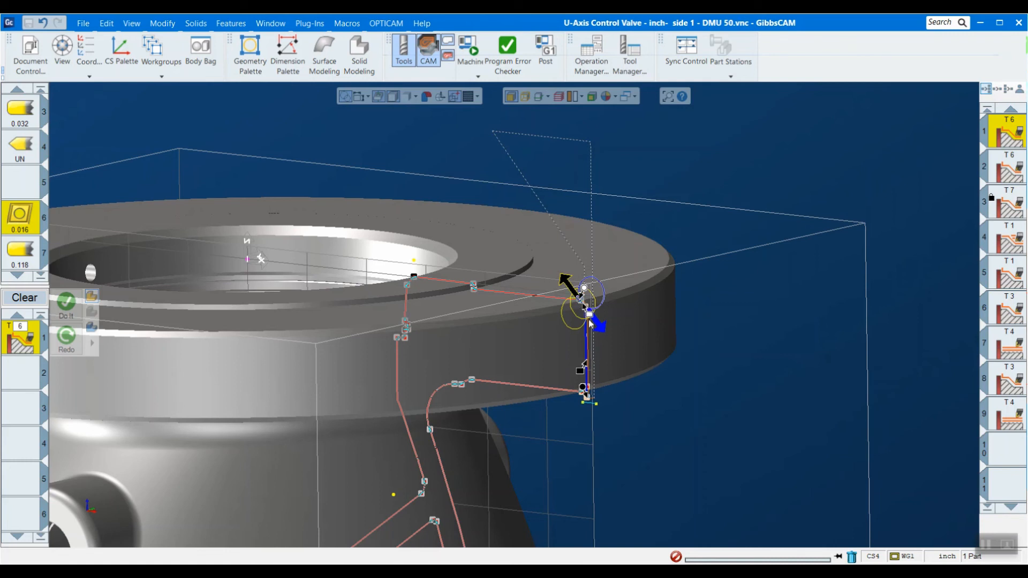
double_click(22, 339)
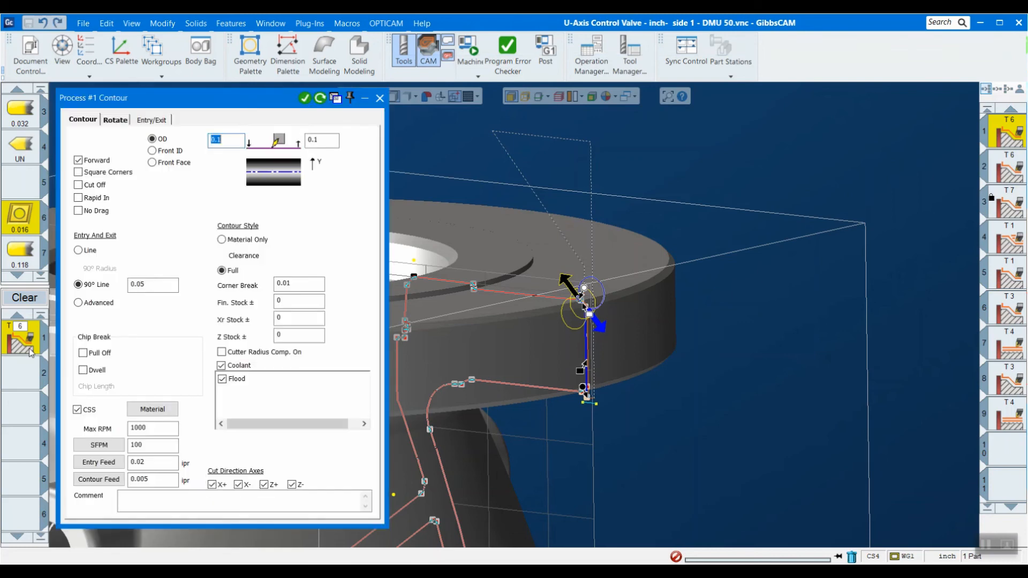
- Examine the 90° line entry/exit and corner break values in the first T6 operation's Contour process
left_click_drag(204, 102, 230, 111)
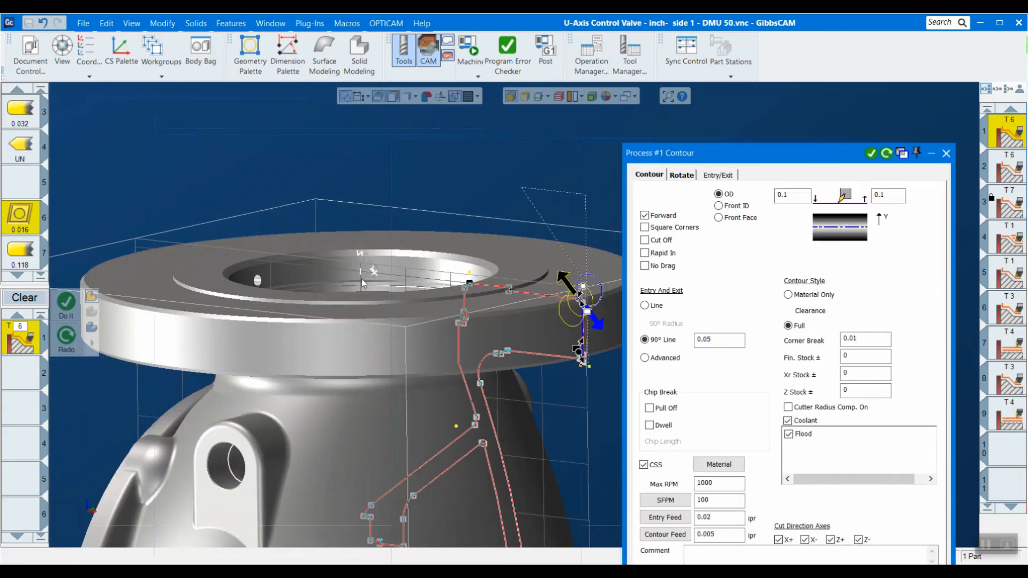
left_click_drag(775, 157, 352, 88)
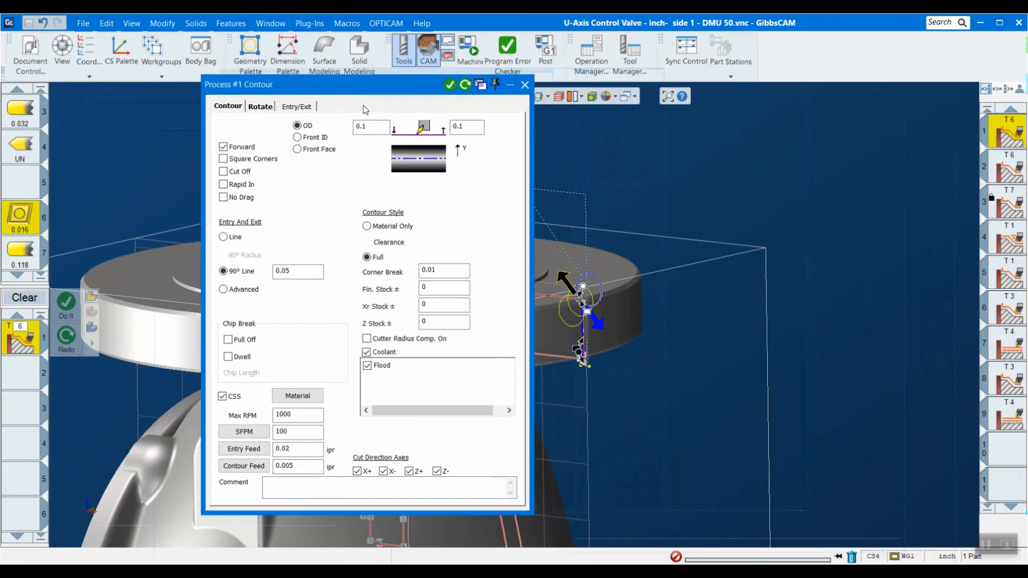
double_click(312, 270)
left_click(445, 274)
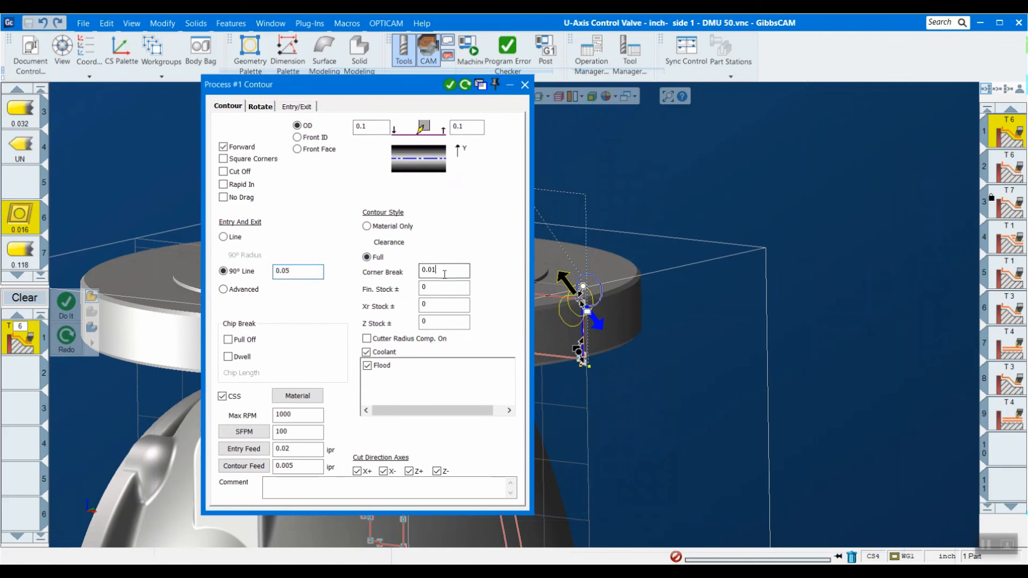
left_click(310, 272)
- Check the Contour process's machining coordinate system against the part's coordinate system list, and close the process without changes
left_click(262, 107)
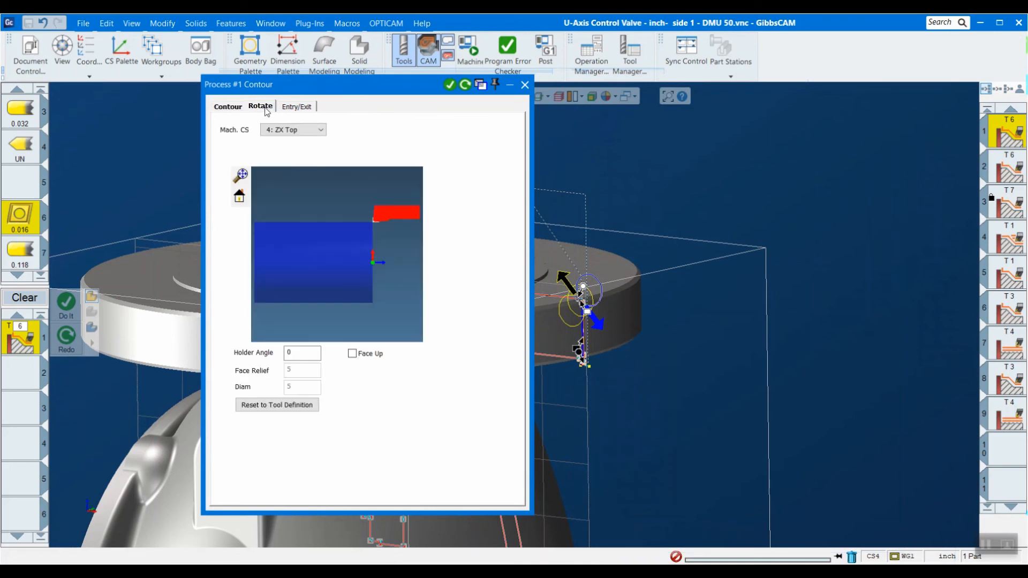
left_click(242, 107)
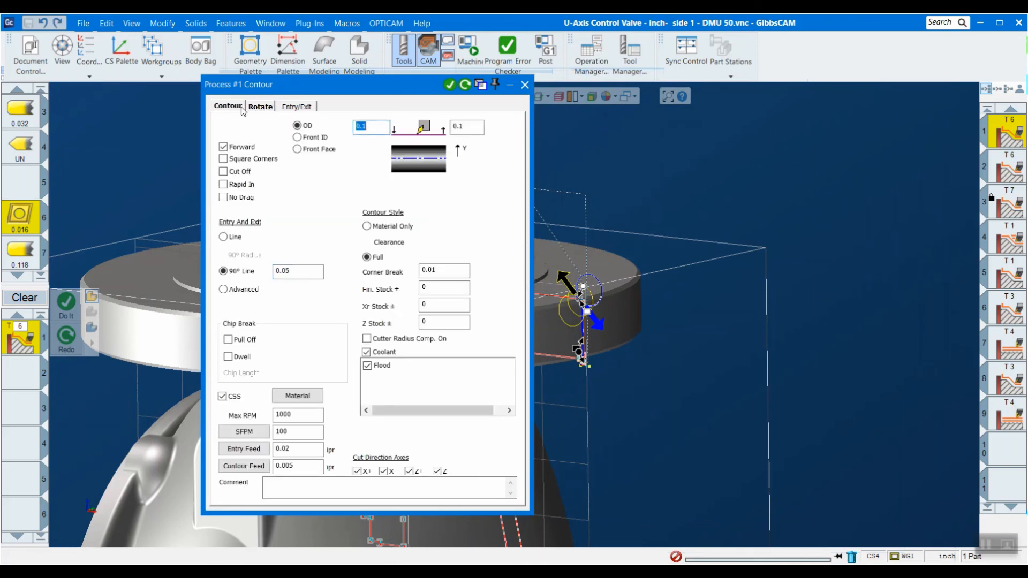
left_click(262, 107)
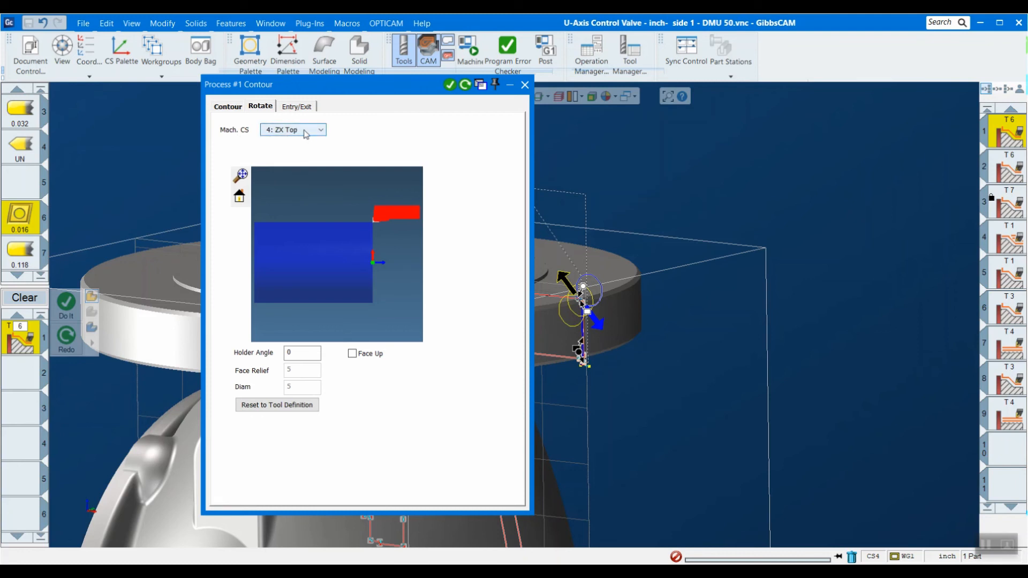
left_click(90, 54)
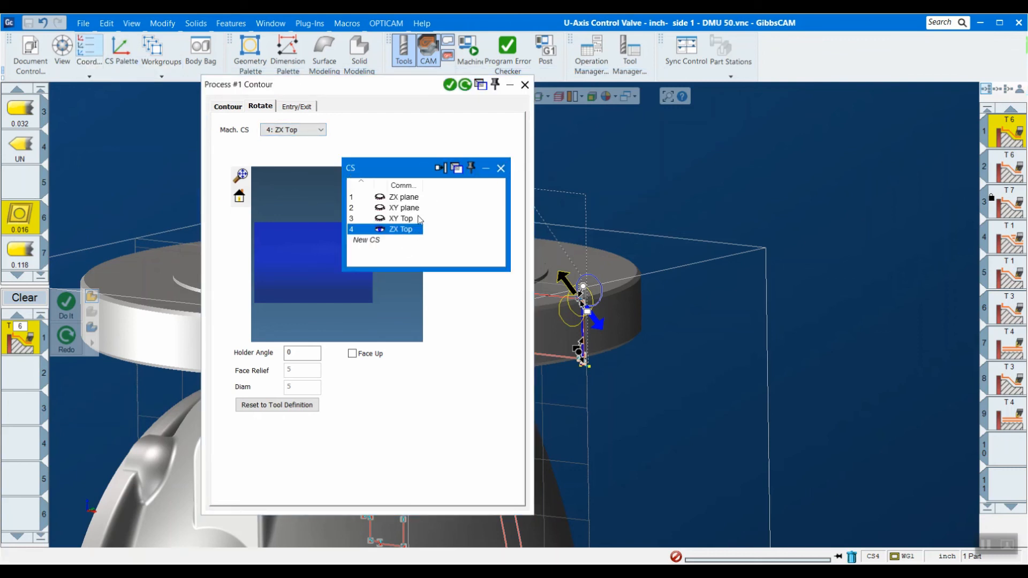
left_click(500, 169)
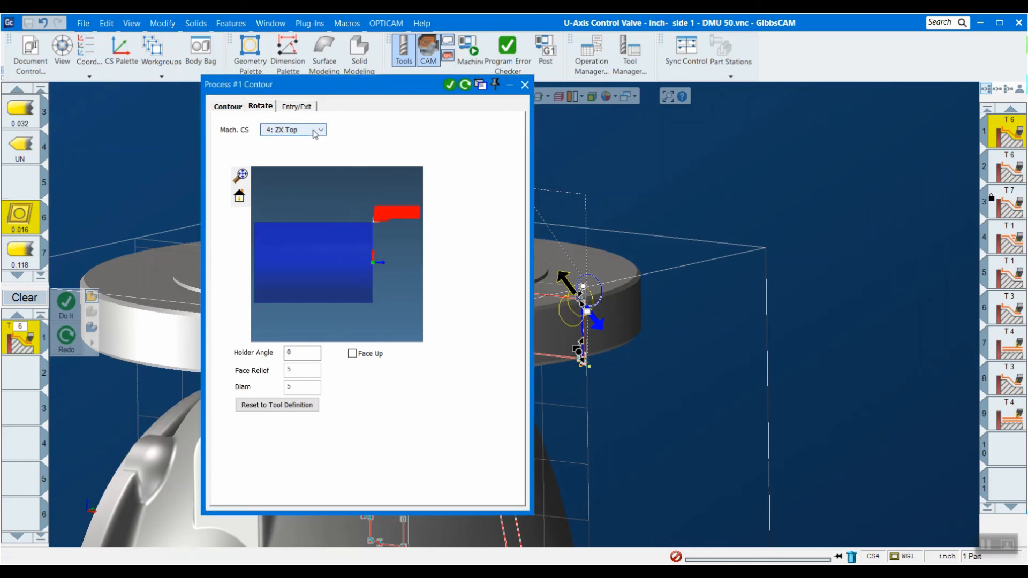
left_click(525, 85)
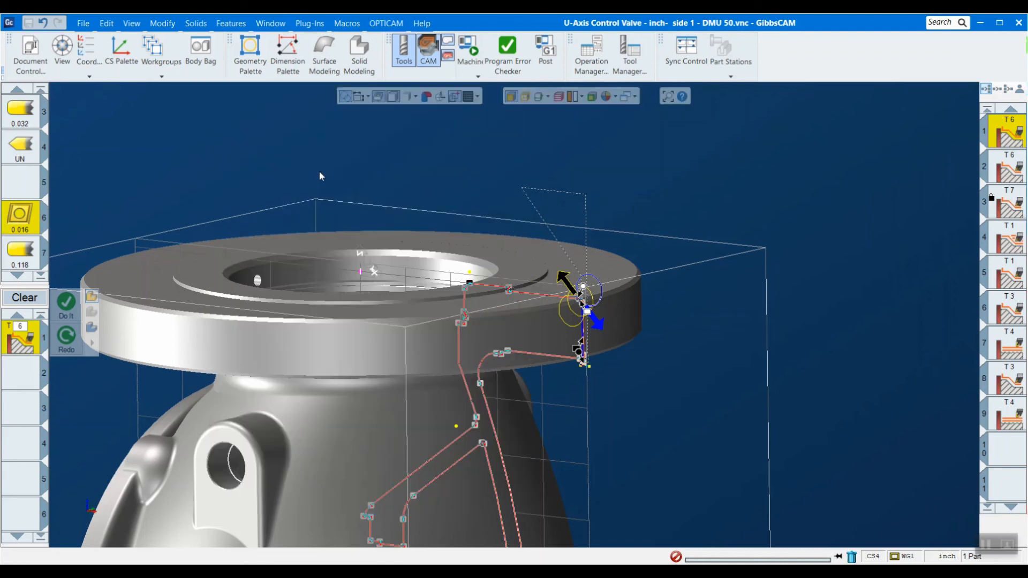
- Review the second T6 operation across the flange's top face and the T7 operation at the flange's lower outer edge
scroll(867, 376, "down", 2)
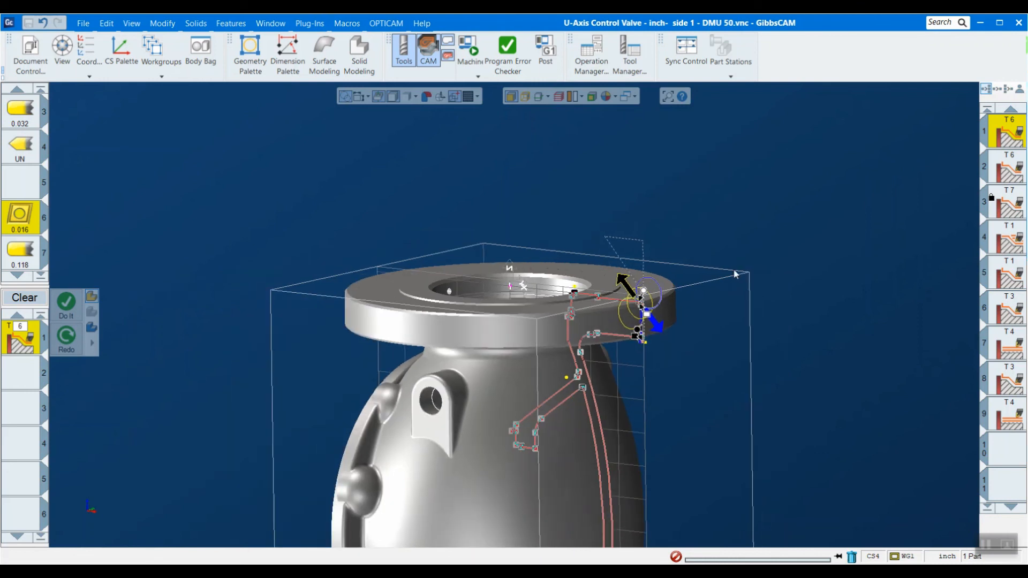
left_click(1006, 176)
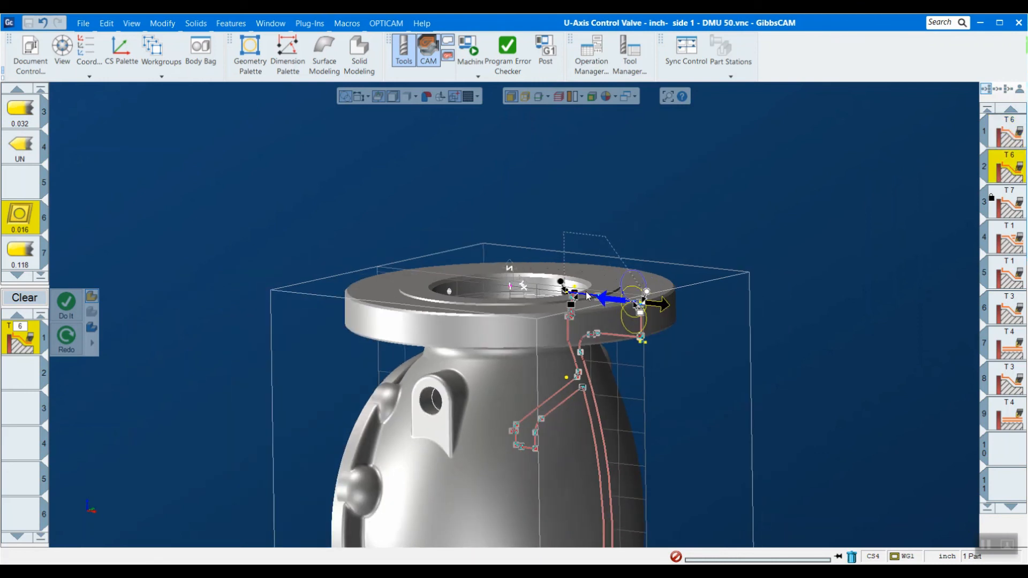
left_click(1003, 211)
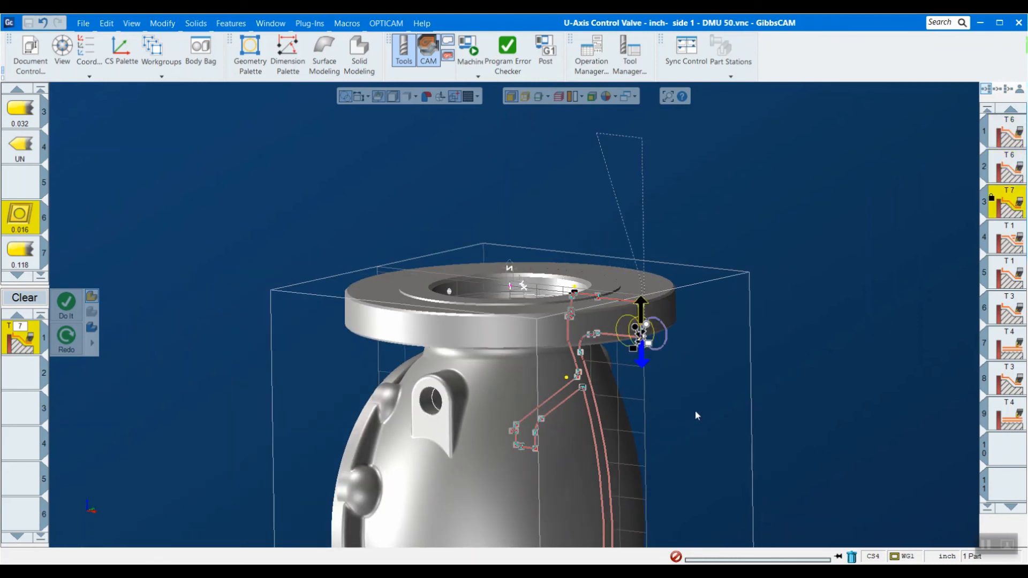
scroll(657, 387, "up", 3)
middle_click_drag(670, 373, 846, 291)
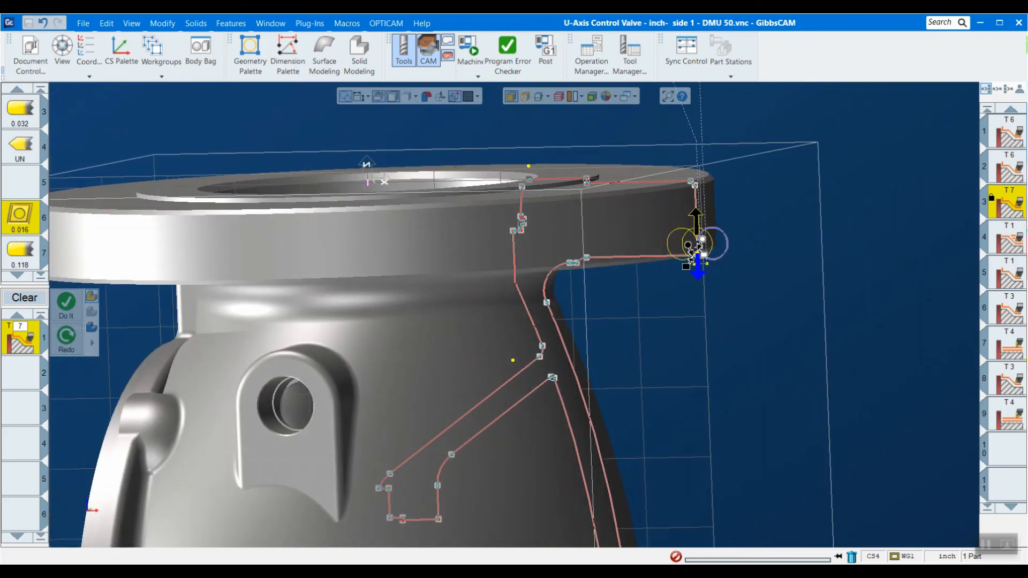
- Review the two T1 operations in the bore, followed by the first T3 and first T4 operations
left_click(1002, 236)
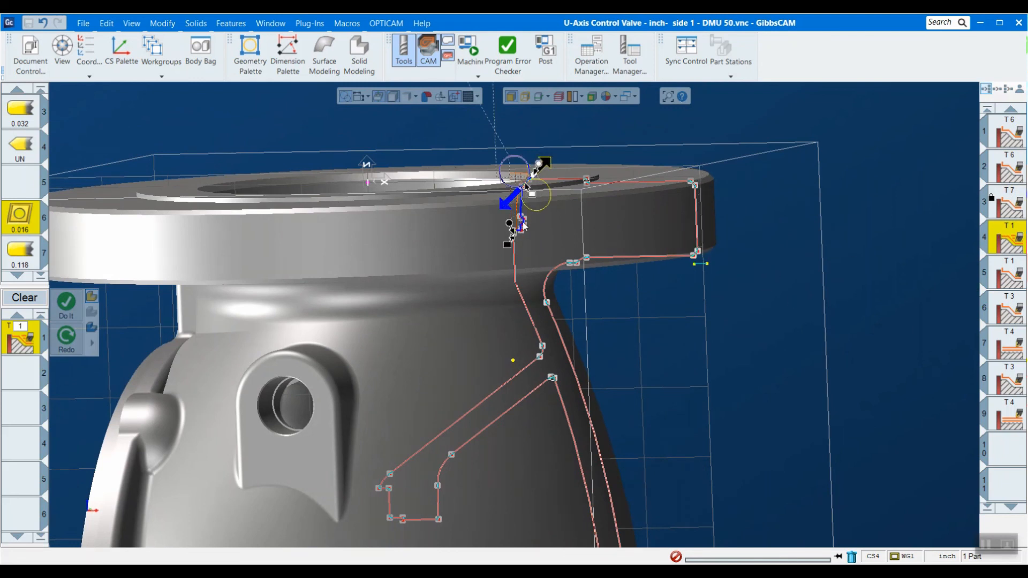
left_click(1005, 273)
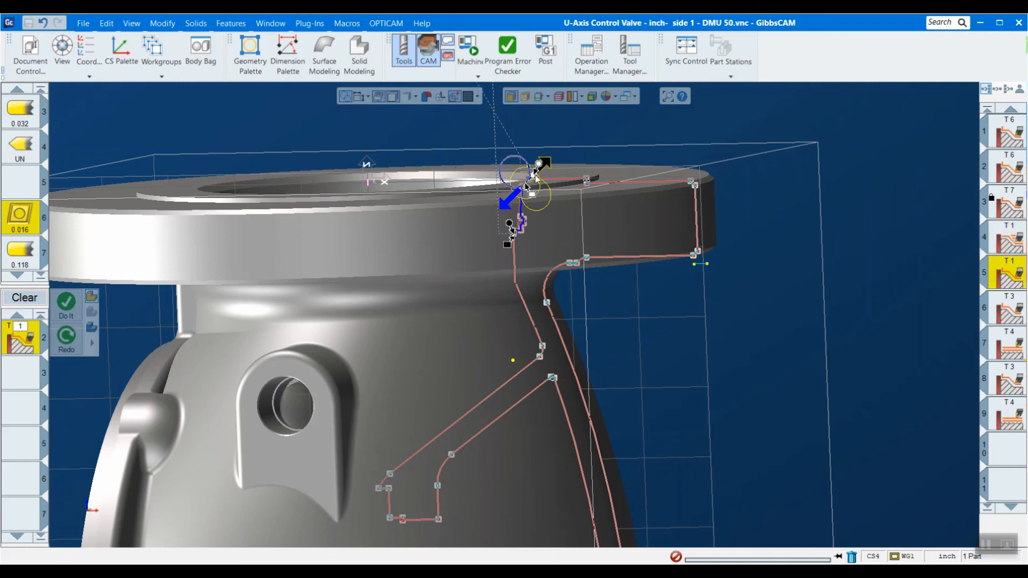
left_click(1004, 320)
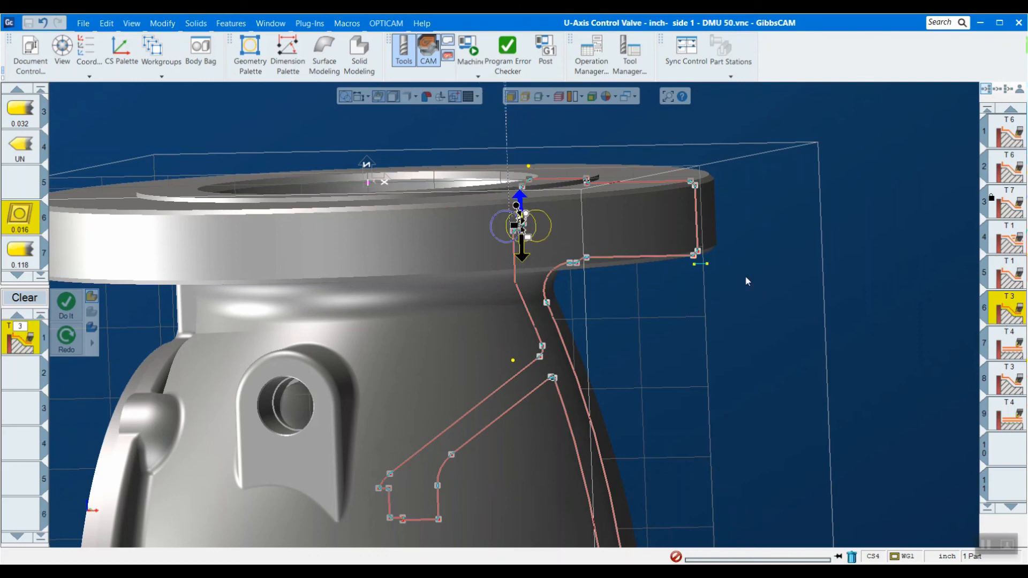
left_click(994, 347)
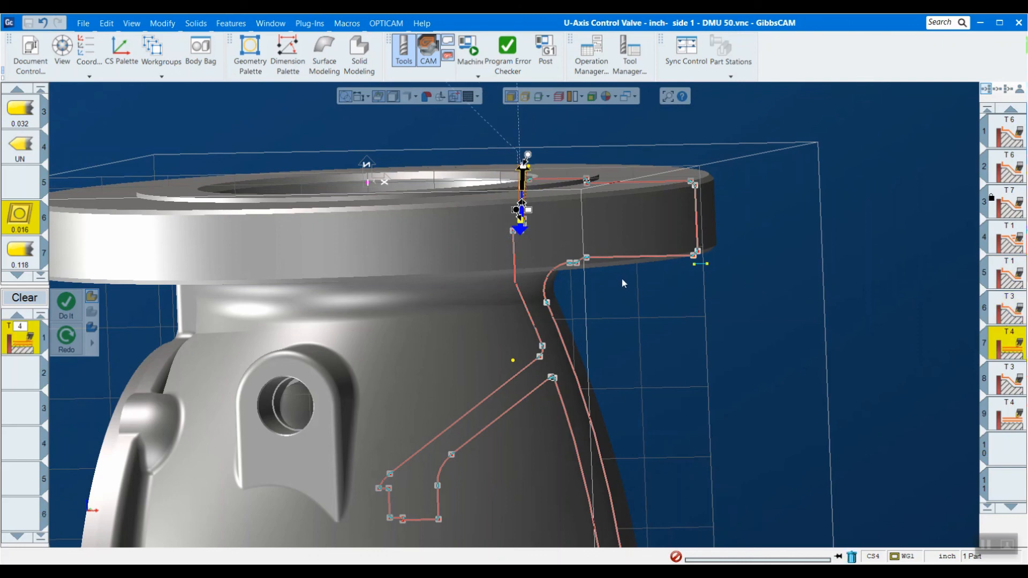
middle_click_drag(634, 269, 738, 354)
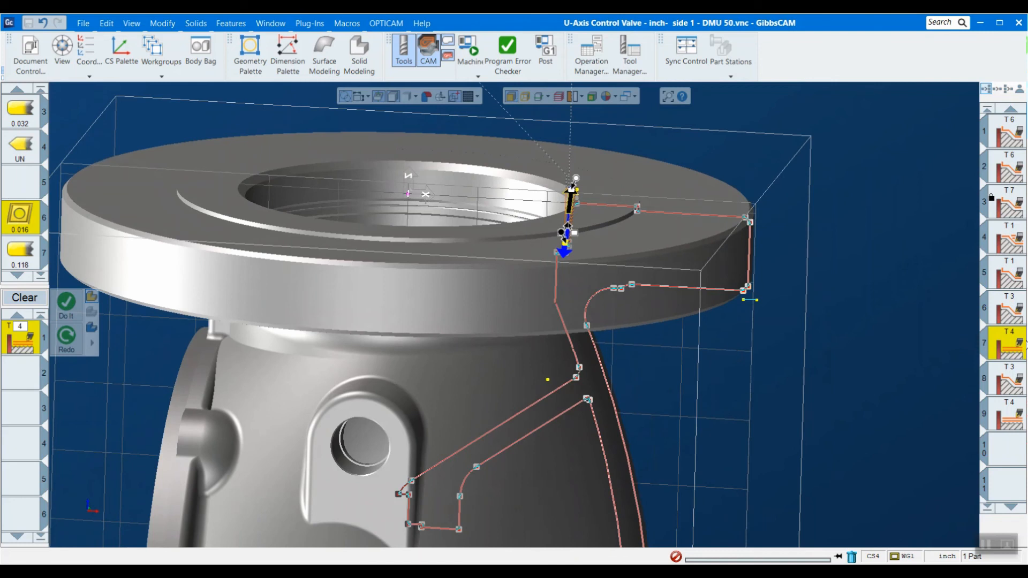
- Review the second T3 and second T4 operations, select tool 4, and examine the bore toolpath on the valve
left_click(1010, 378)
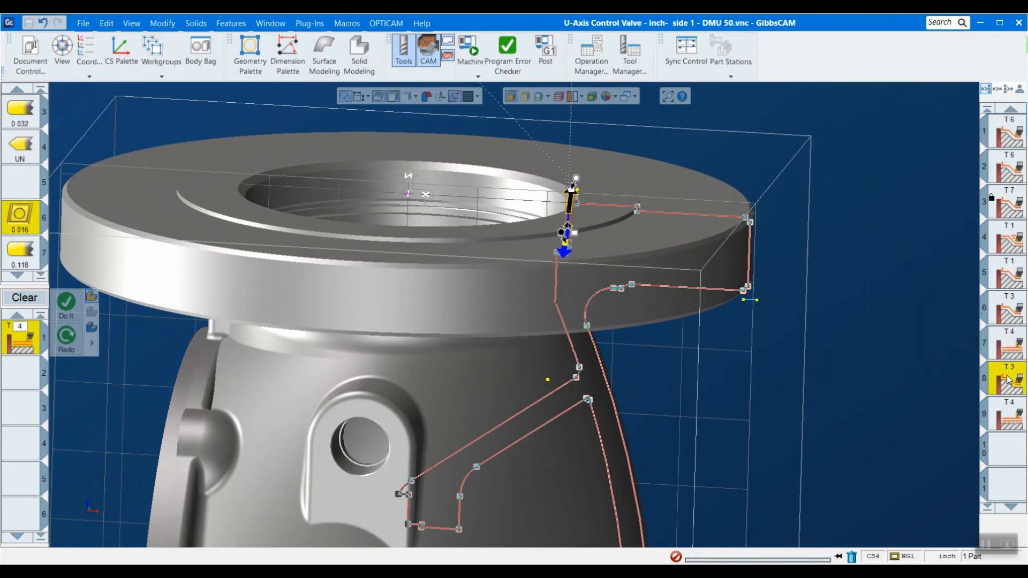
left_click(1003, 421)
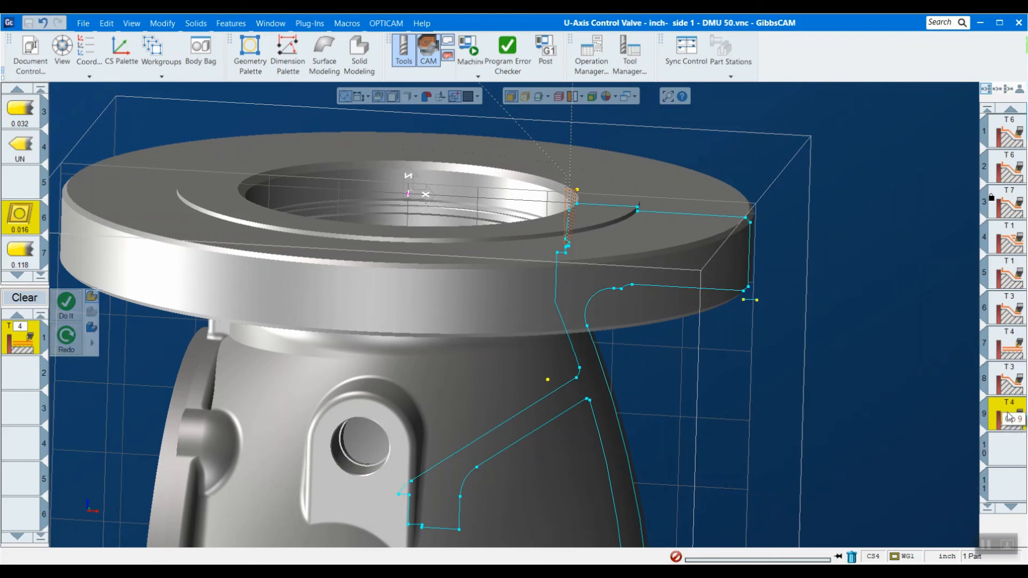
left_click(17, 145)
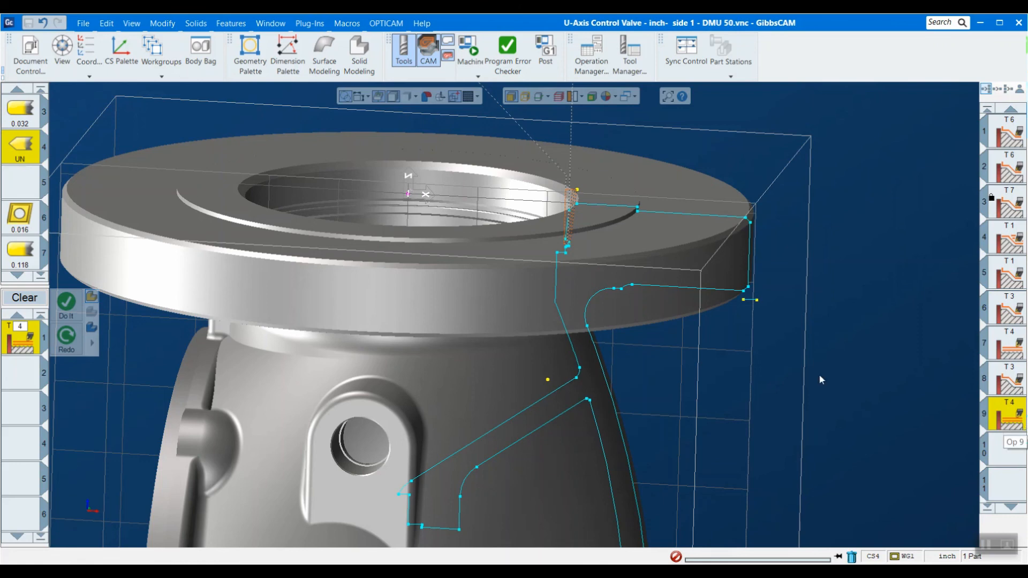
scroll(798, 401, "down", 2)
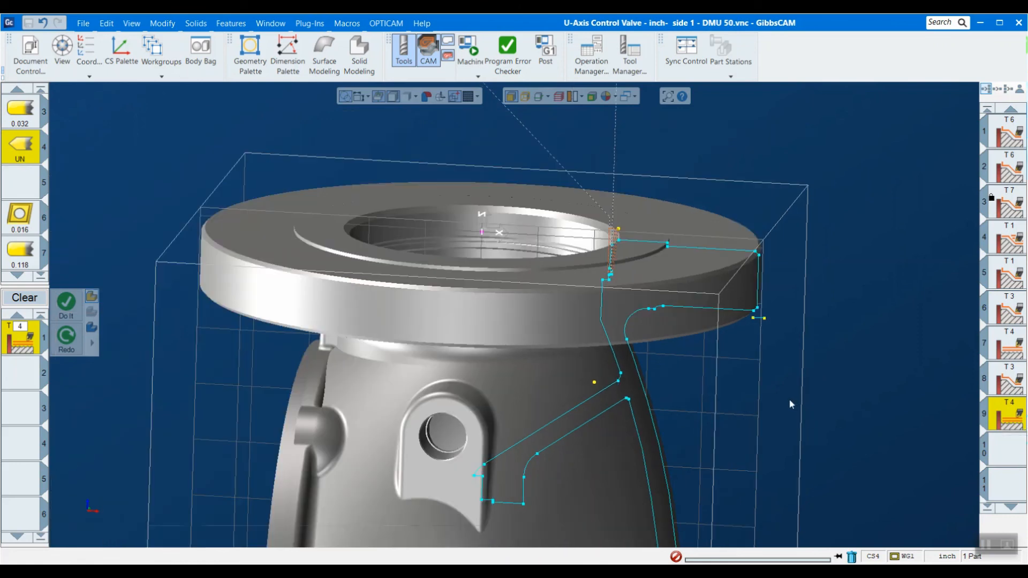
middle_click_drag(791, 404, 498, 410)
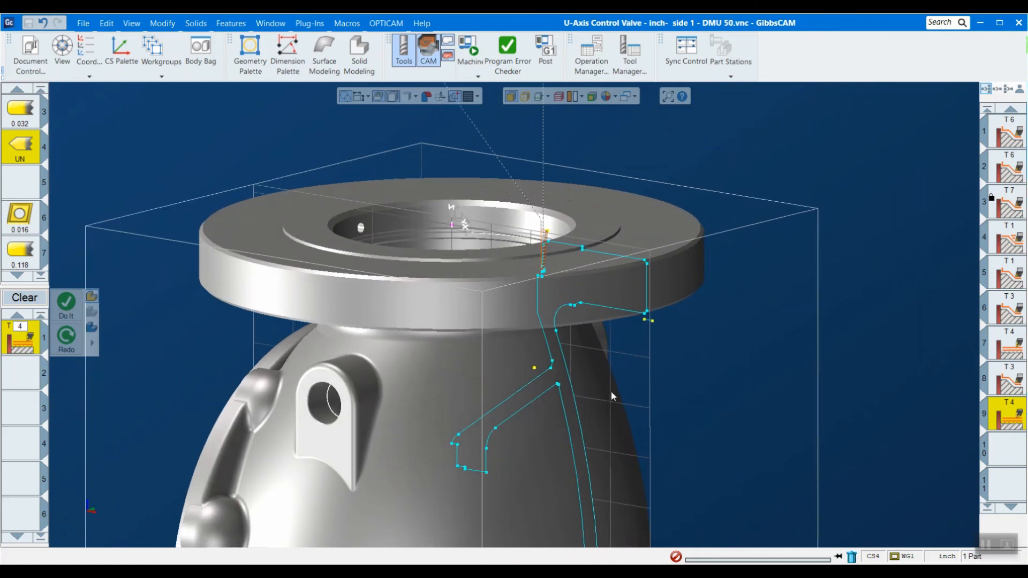